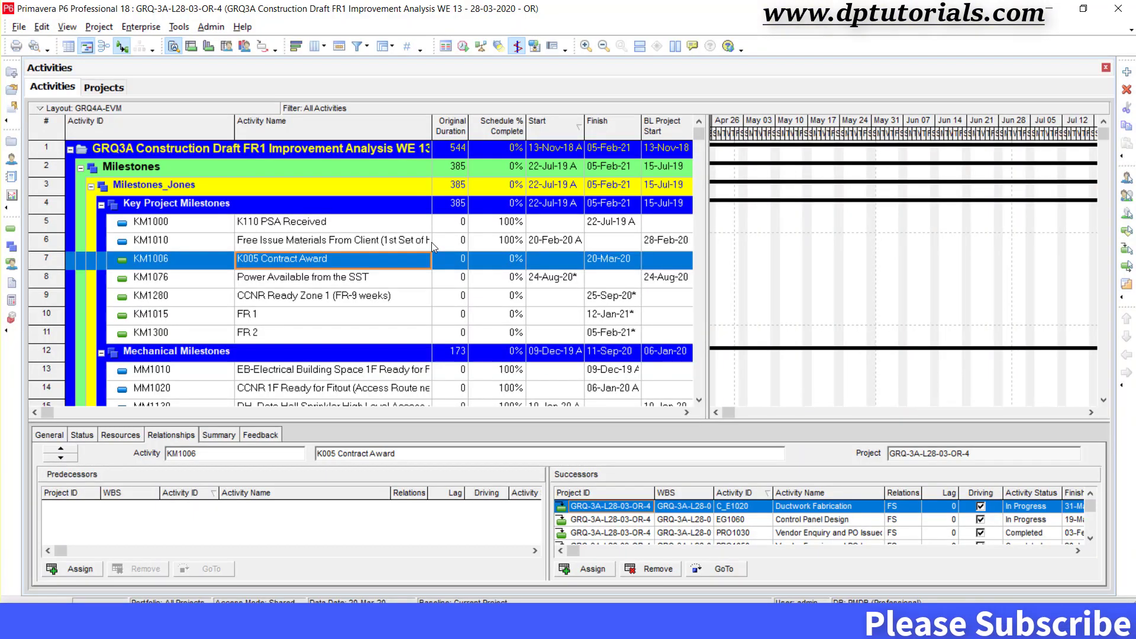
Step: Review the relationships of milestones KM1076, KM1010 and KM1006, then enlarge the details pane
left_click(405, 277)
left_click(378, 241)
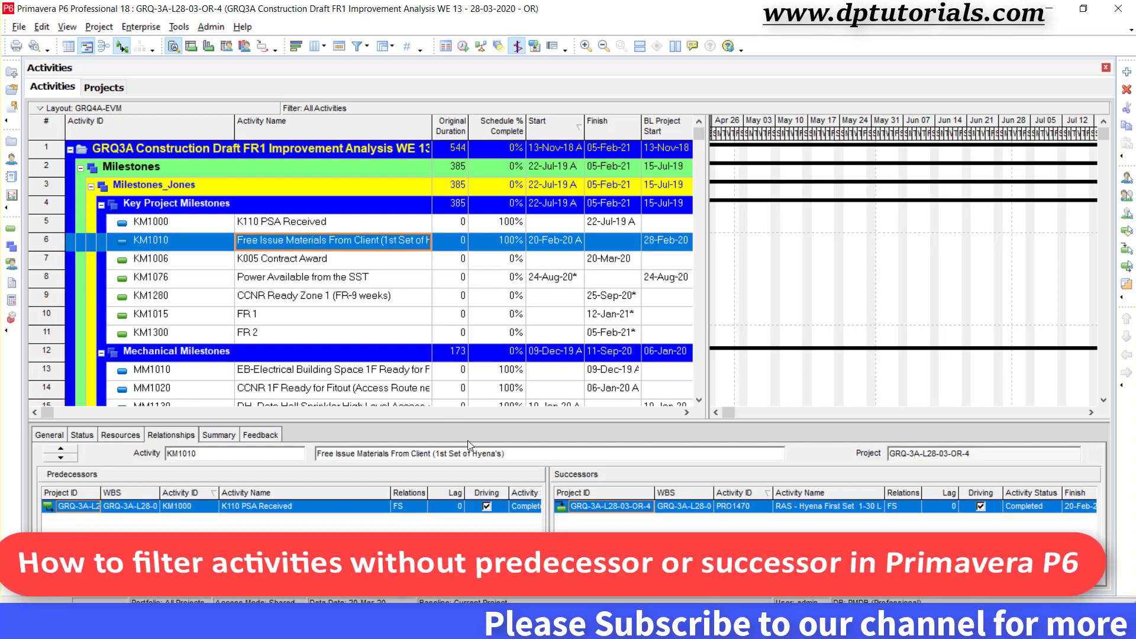
left_click(377, 261)
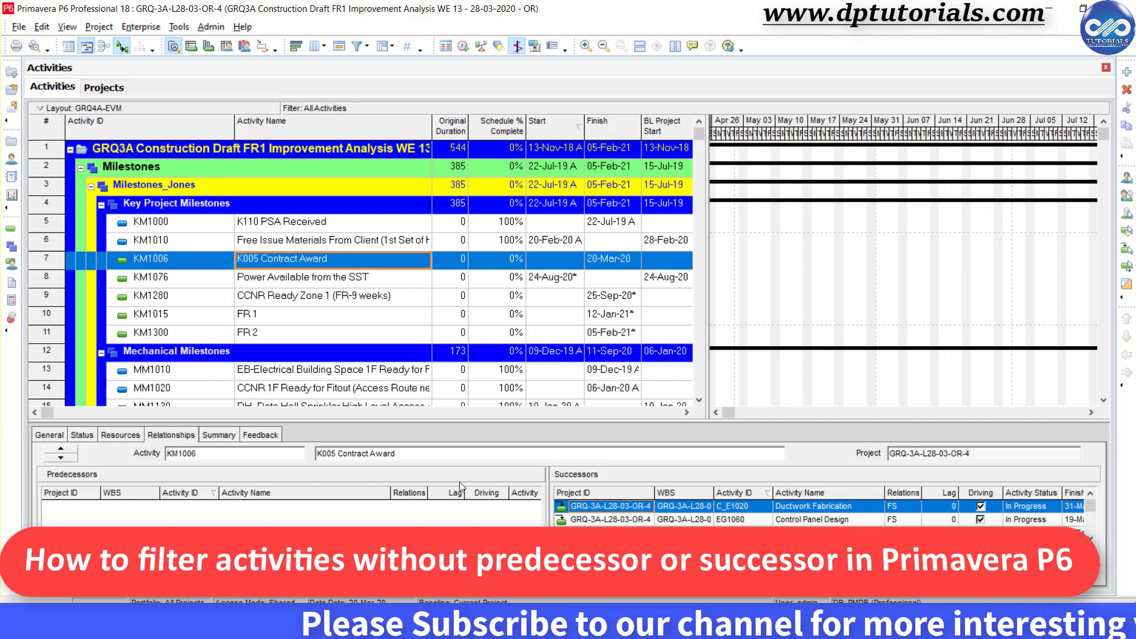
left_click(380, 277)
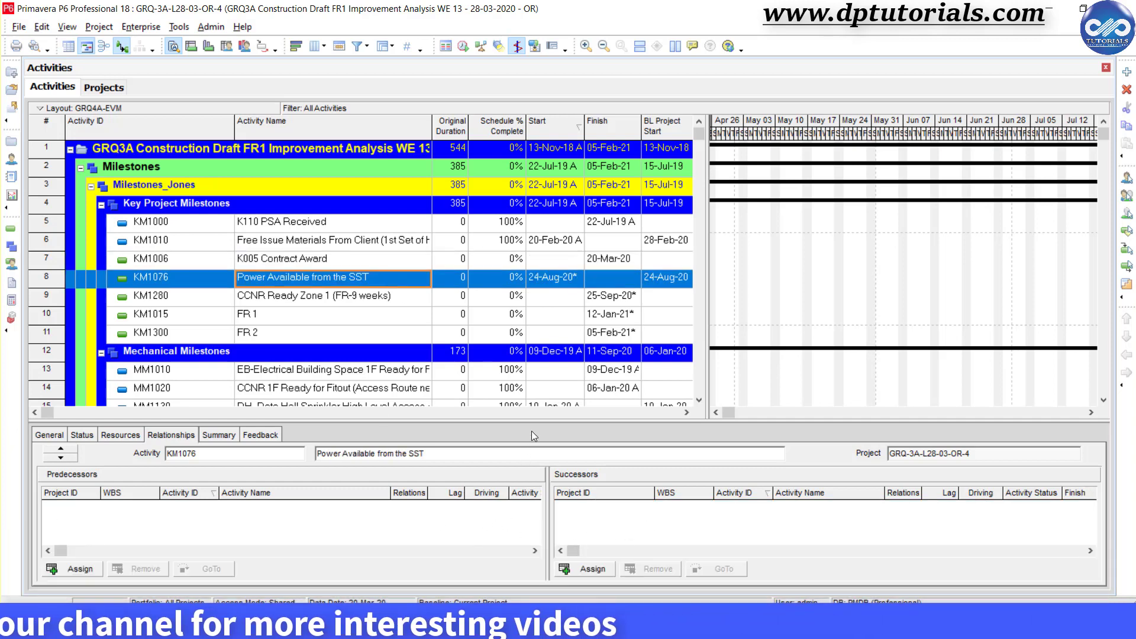
left_click_drag(531, 417, 532, 385)
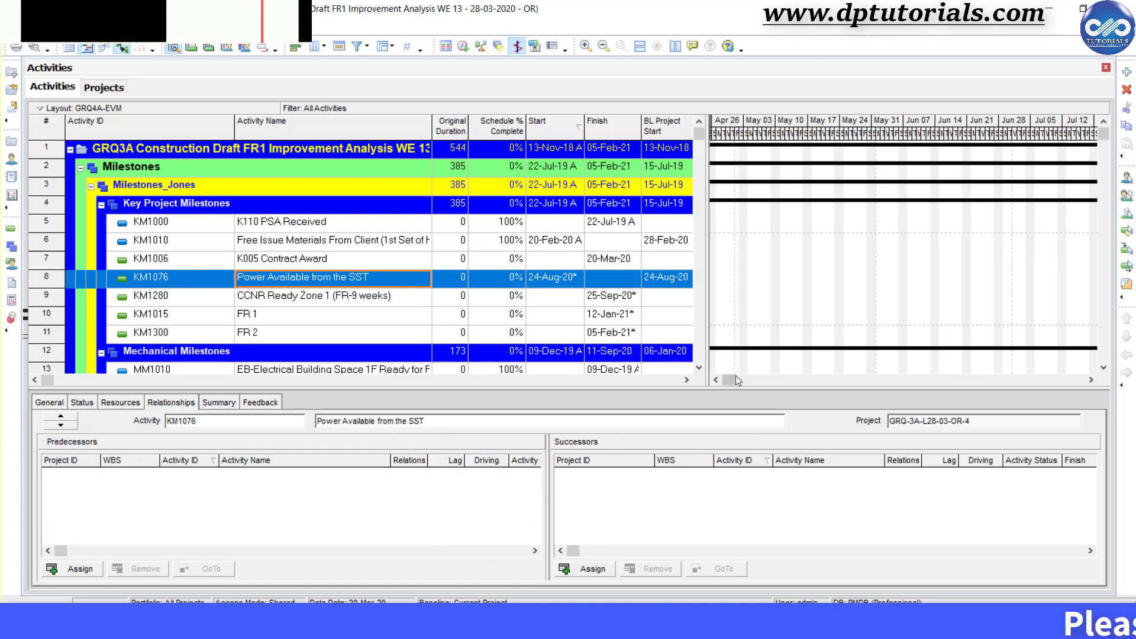
left_click_drag(726, 379, 835, 379)
left_click(368, 240)
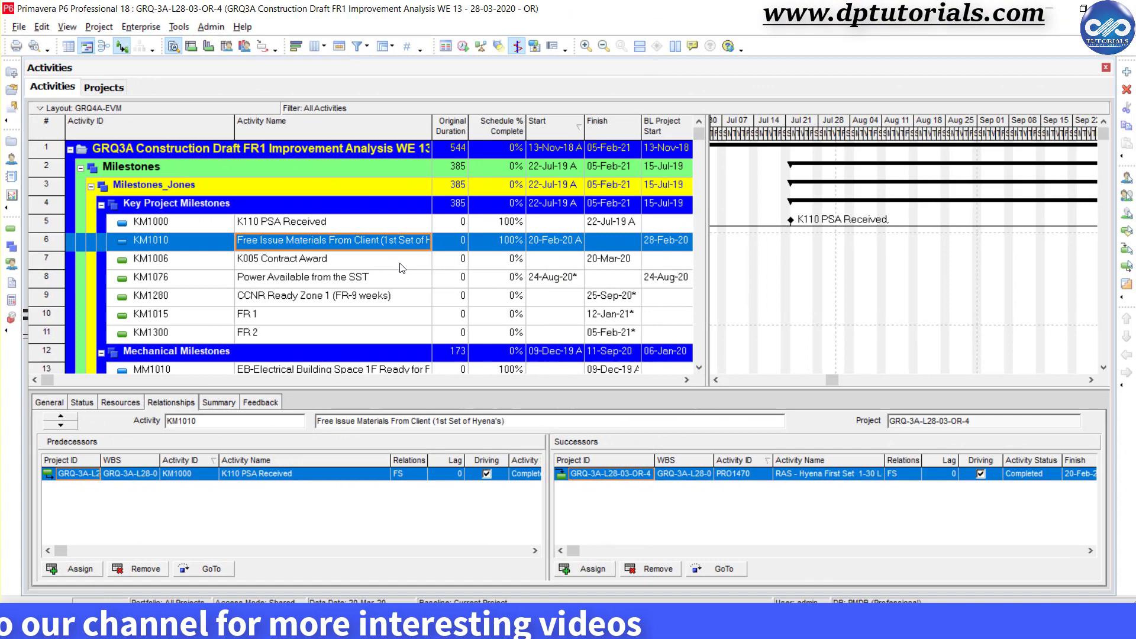
left_click(386, 259)
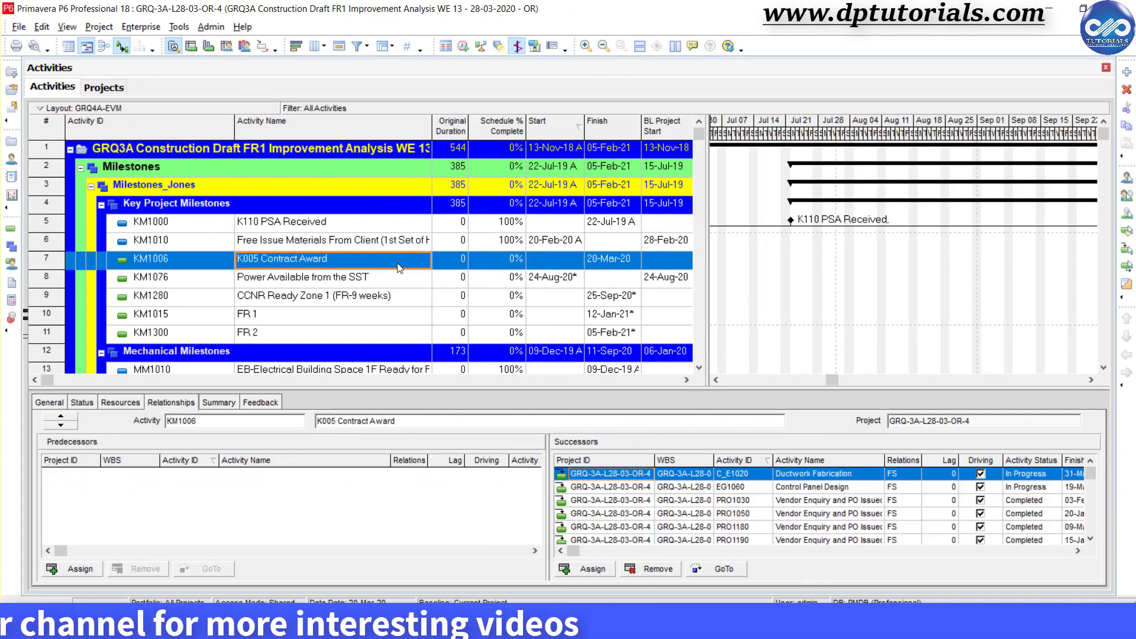
left_click(386, 242)
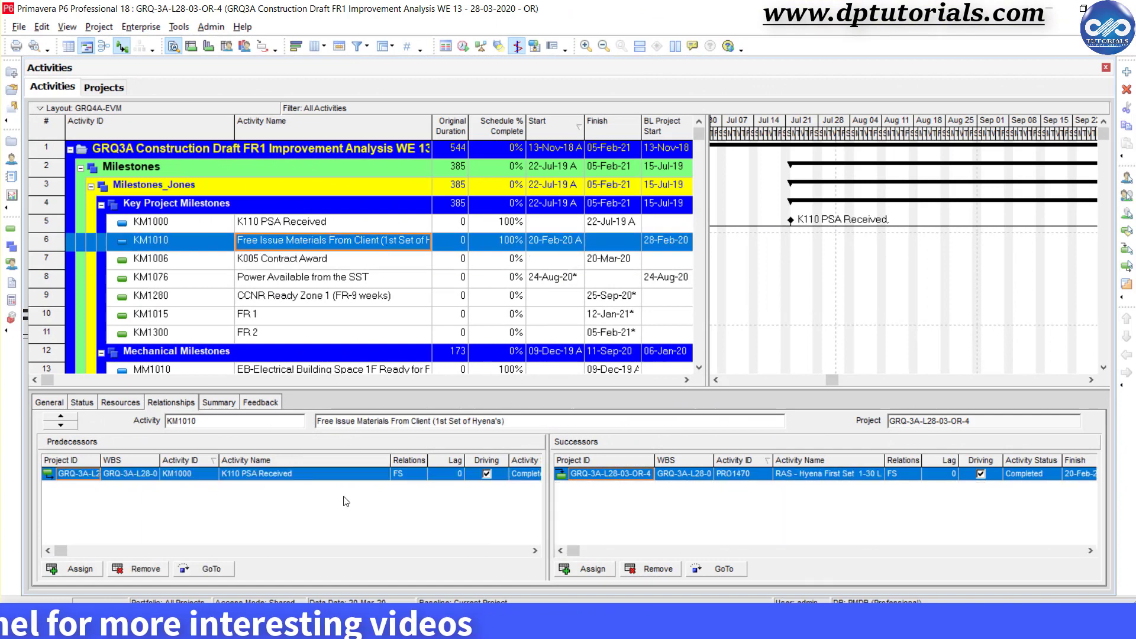
left_click(362, 265)
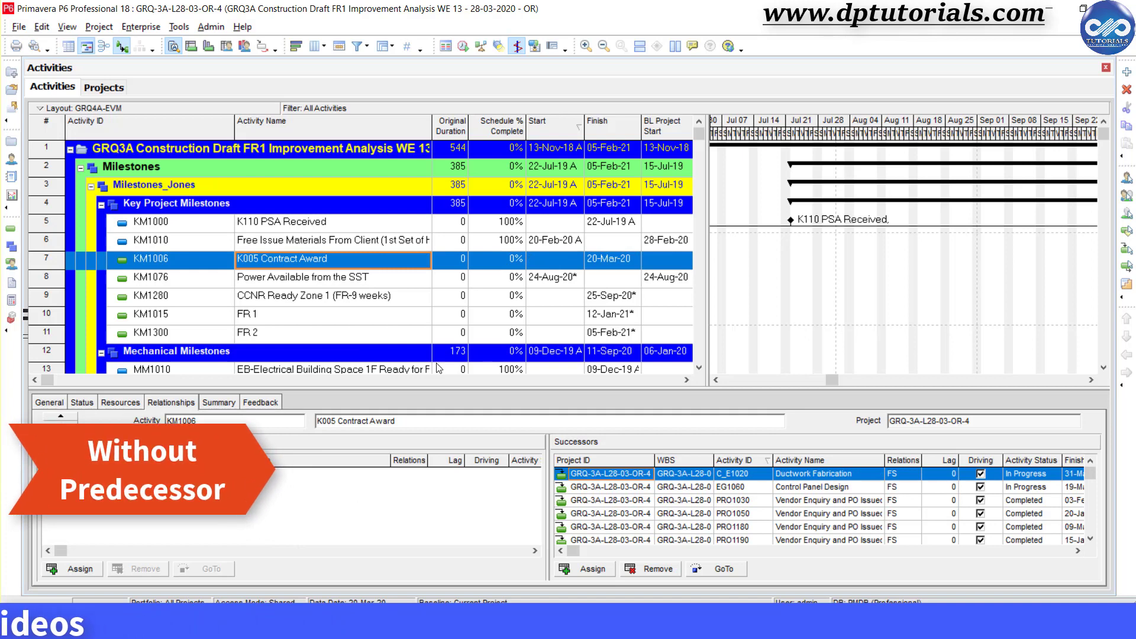
Step: Create and save a 'No Predecessor' filter with the condition Predecessors equals blank
left_click(367, 47)
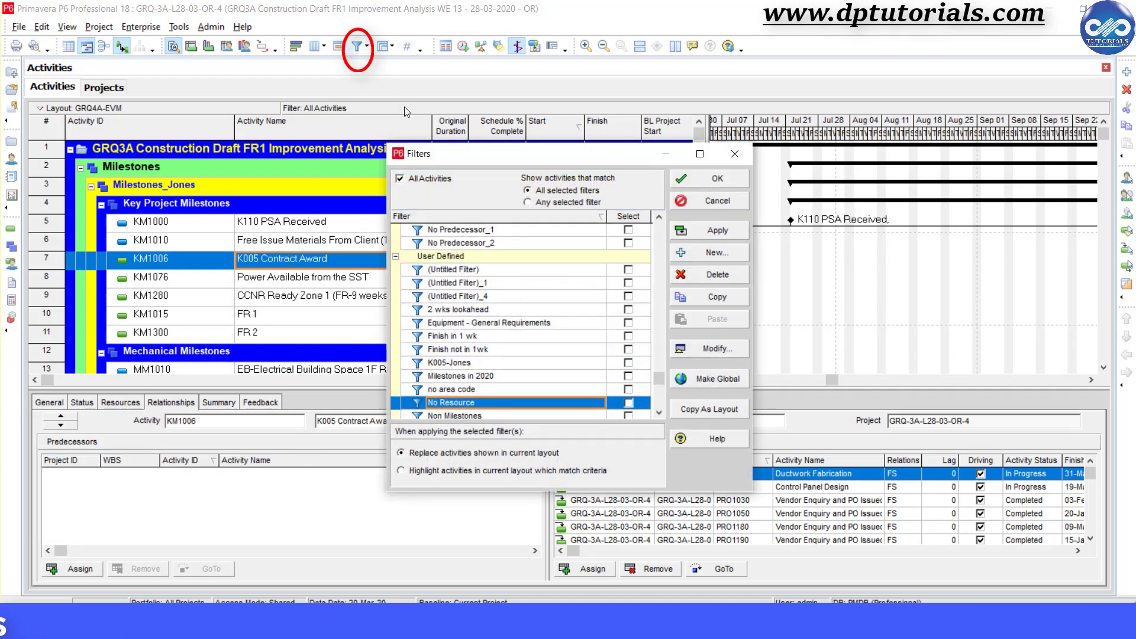
left_click(717, 253)
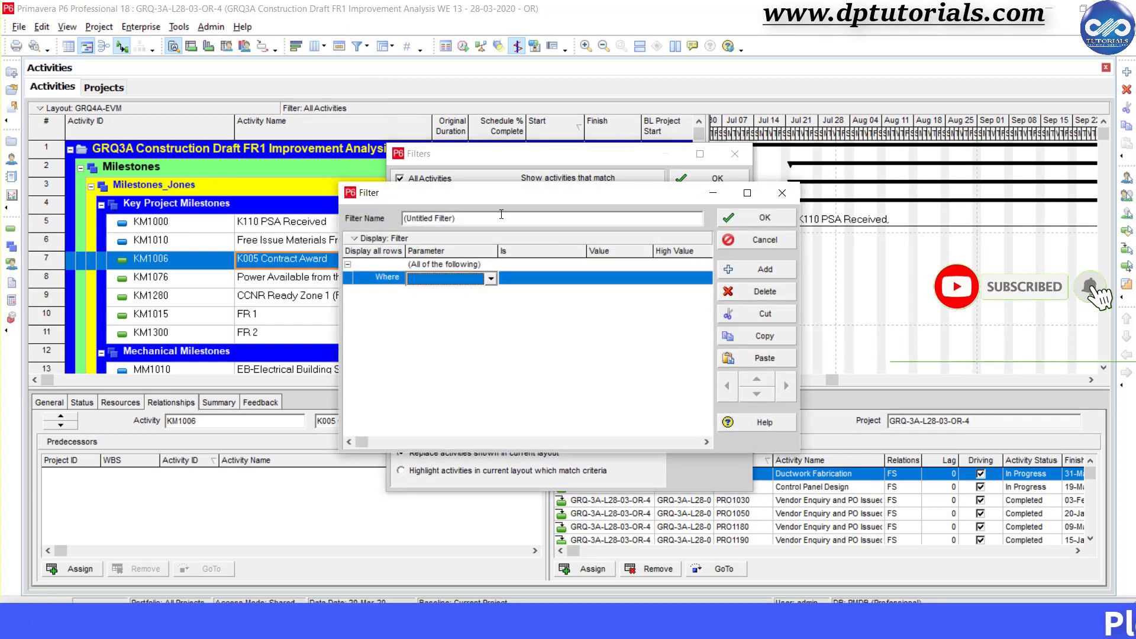
left_click(372, 216)
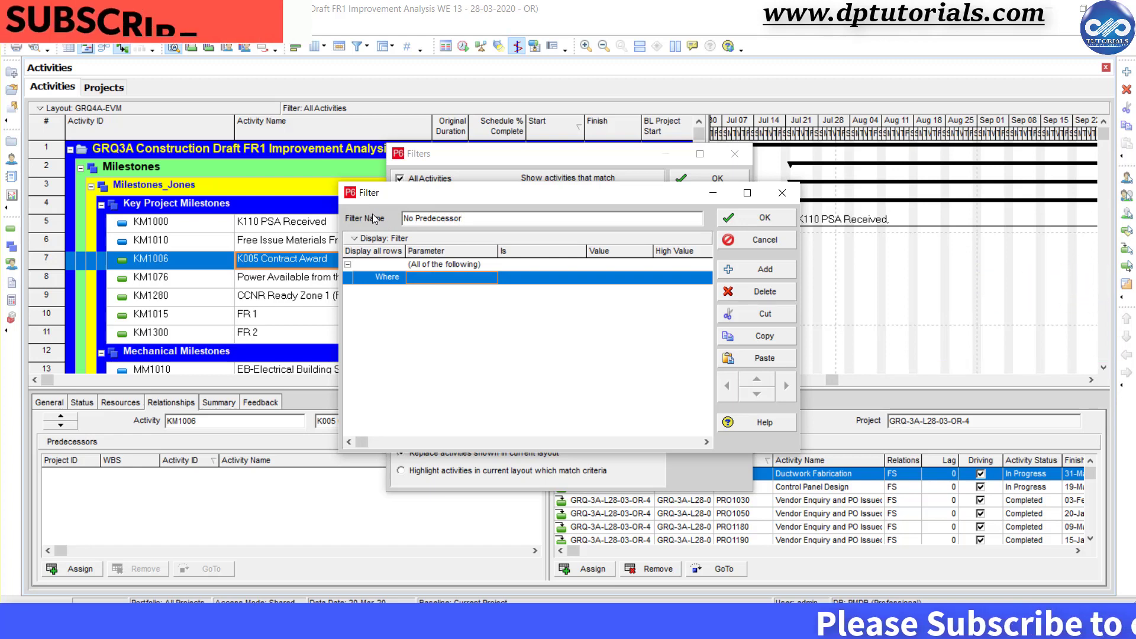
left_click(465, 278)
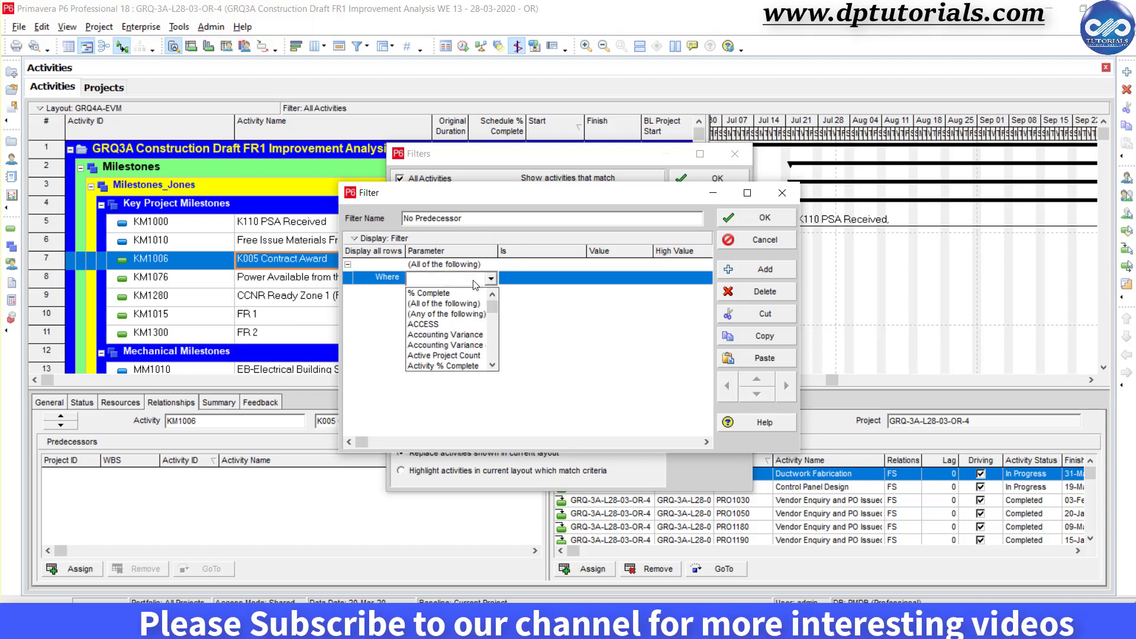
type("pre")
left_click(433, 314)
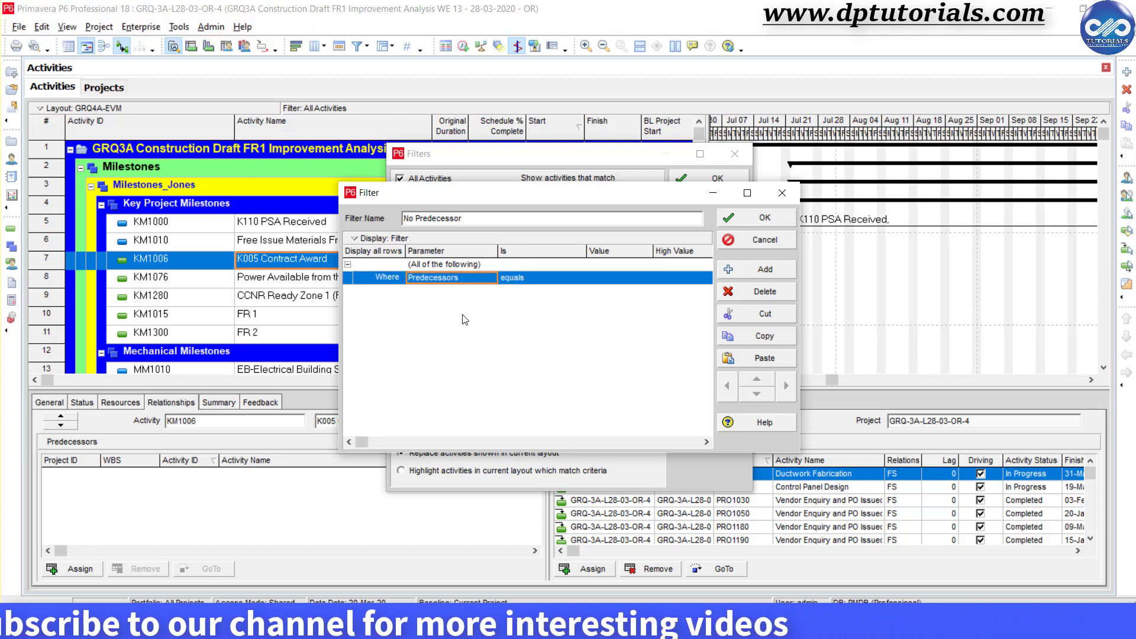
key("Tab")
key("Tab")
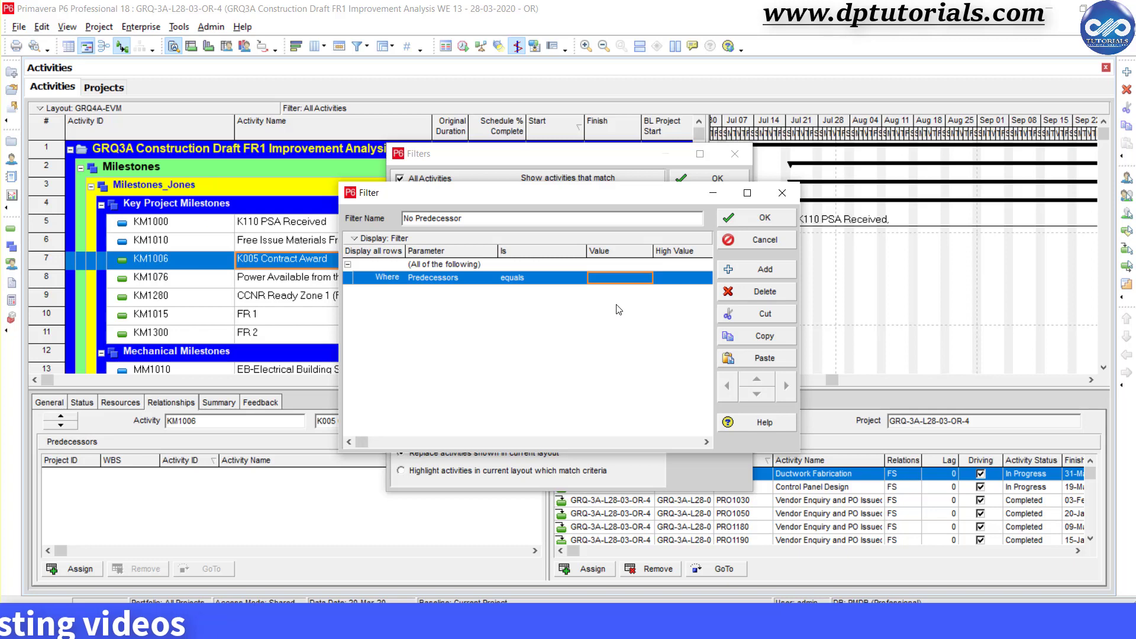
left_click(762, 219)
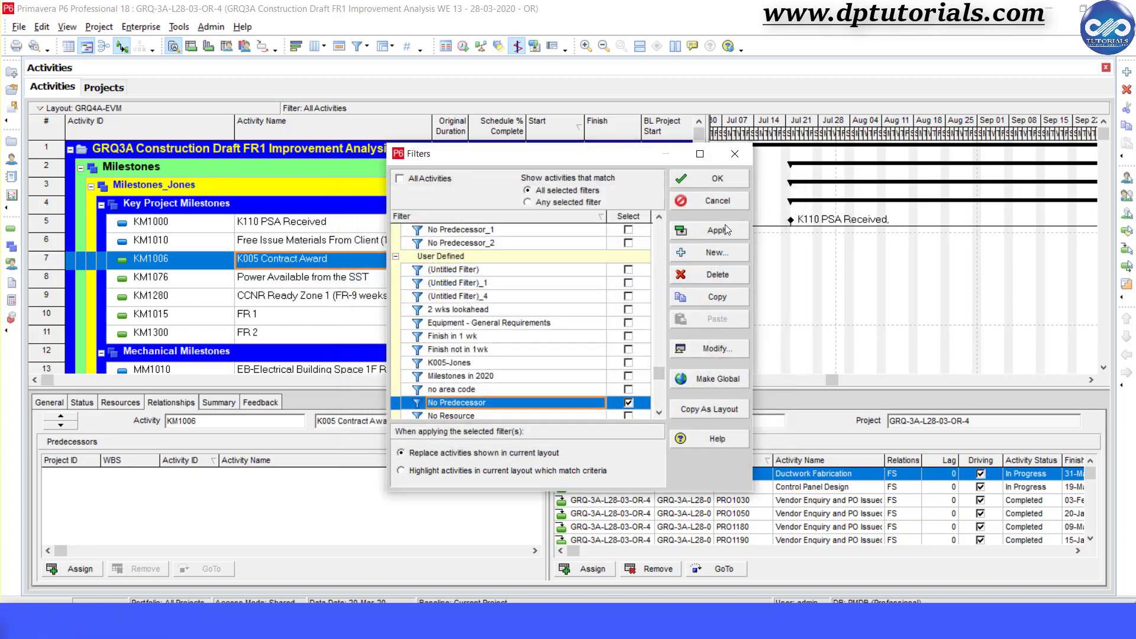
Step: Apply No Predecessor and verify KM1076, KM1300, MM1010, EM1180 and EM1140 have no predecessors
left_click(717, 179)
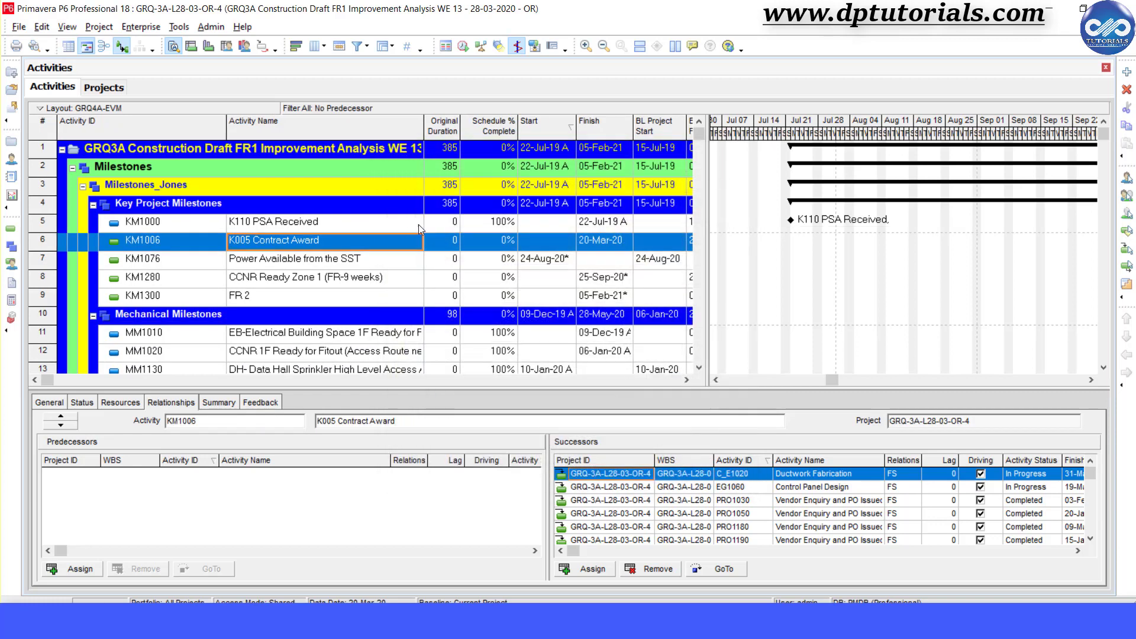
left_click(364, 256)
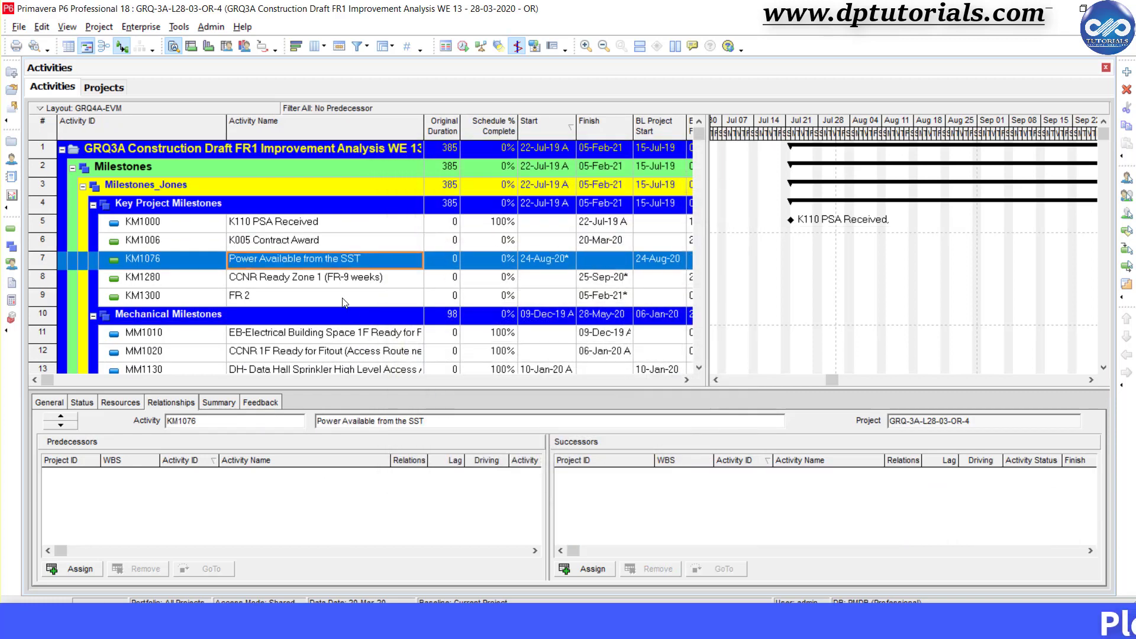
left_click(342, 295)
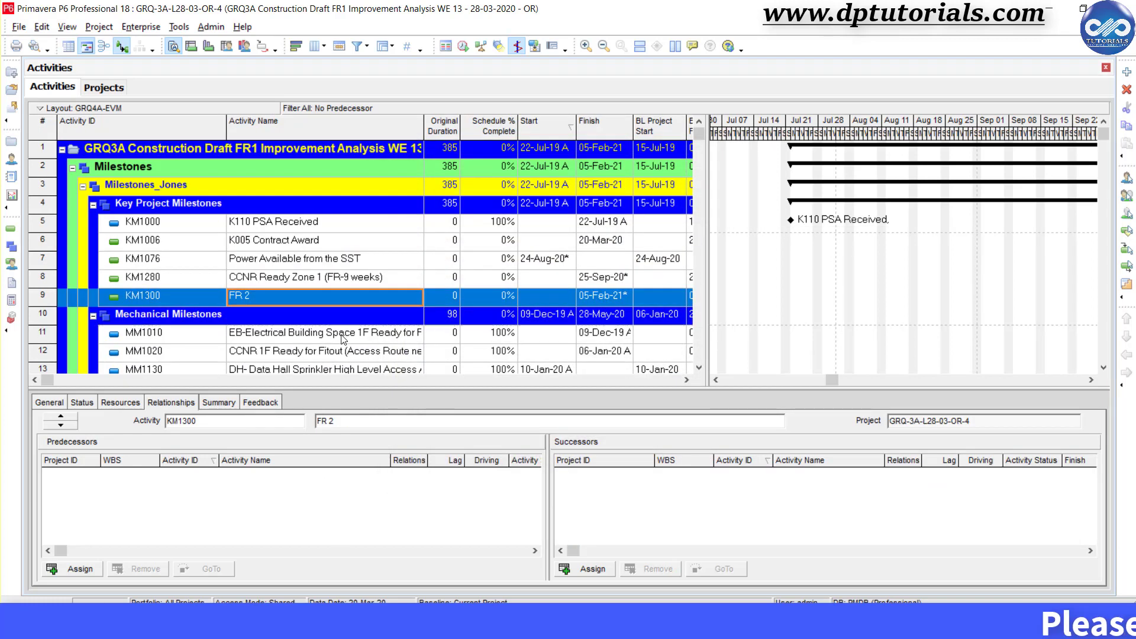
left_click(342, 334)
scroll(349, 284, "down", 10)
left_click(352, 243)
left_click(351, 258)
left_click(348, 296)
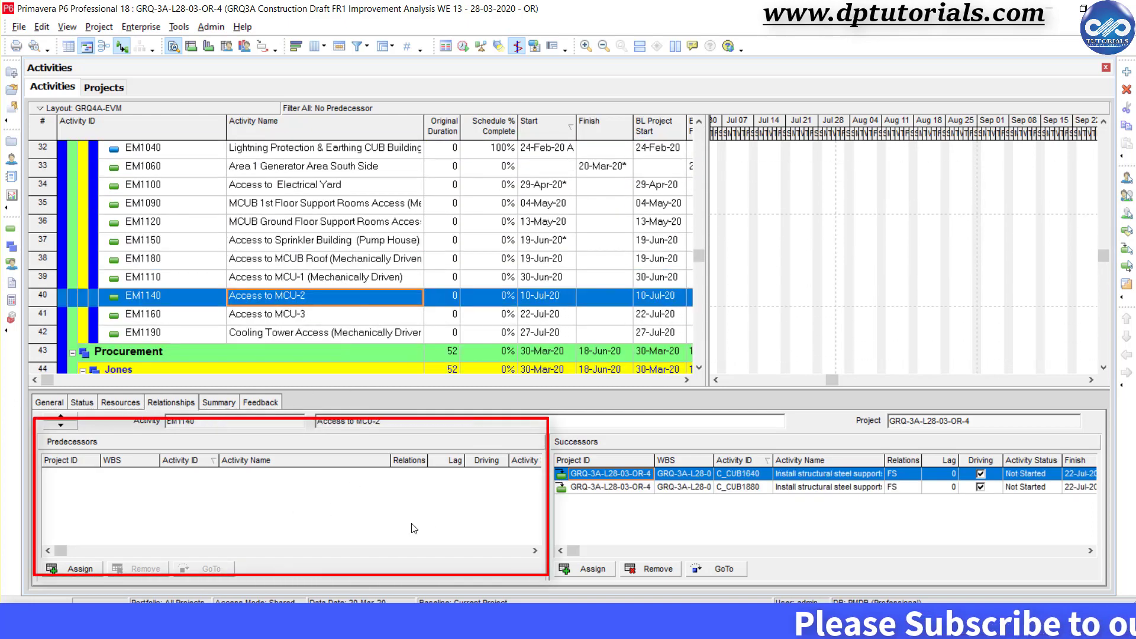
left_click_drag(701, 254, 695, 133)
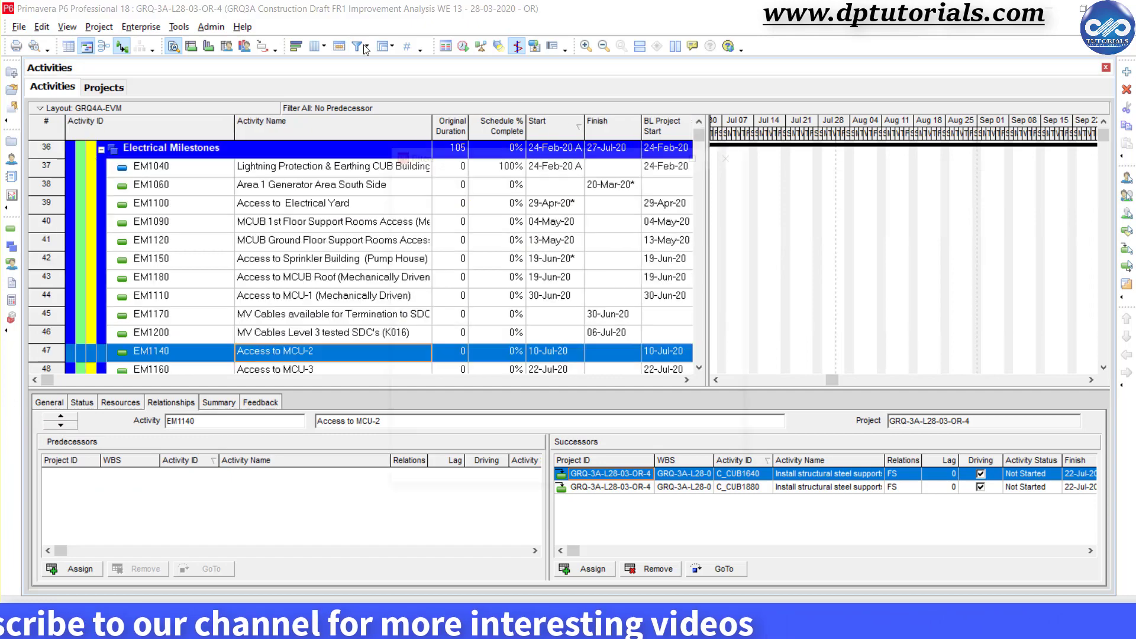
Step: Define and save a new 'No Successor' filter with the condition Successors equals blank
left_click(356, 46)
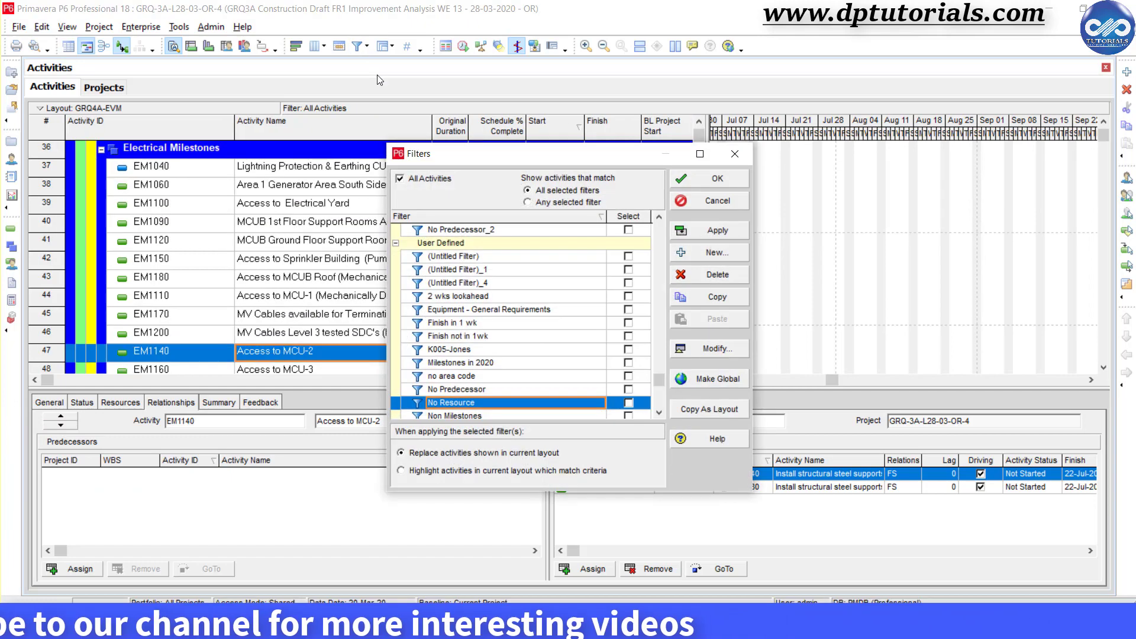
left_click(712, 254)
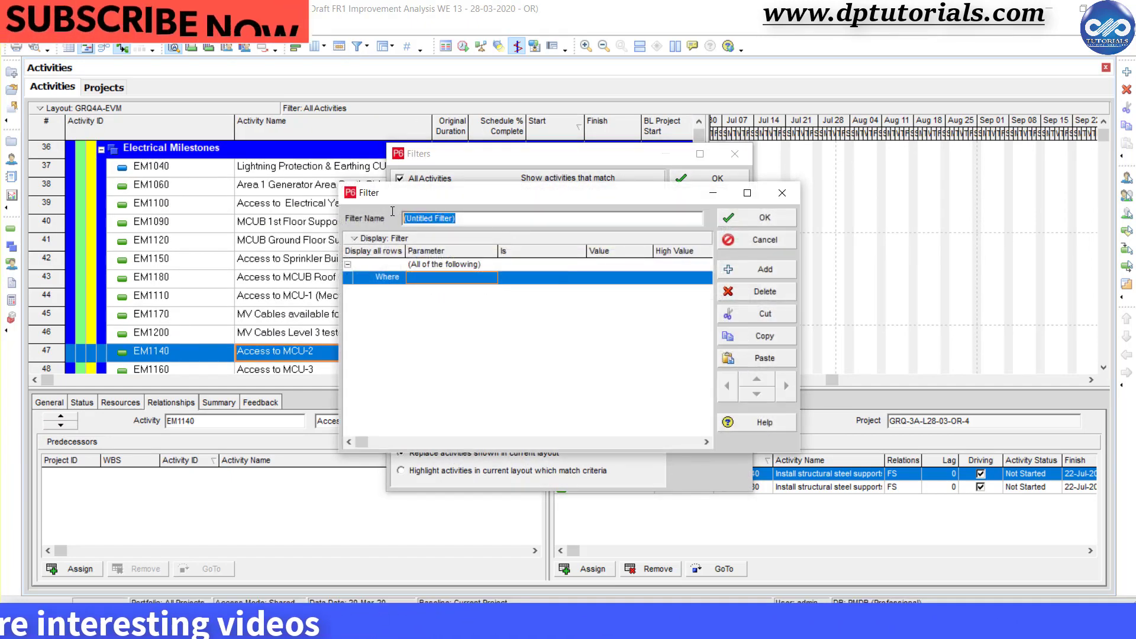
type("No Suc")
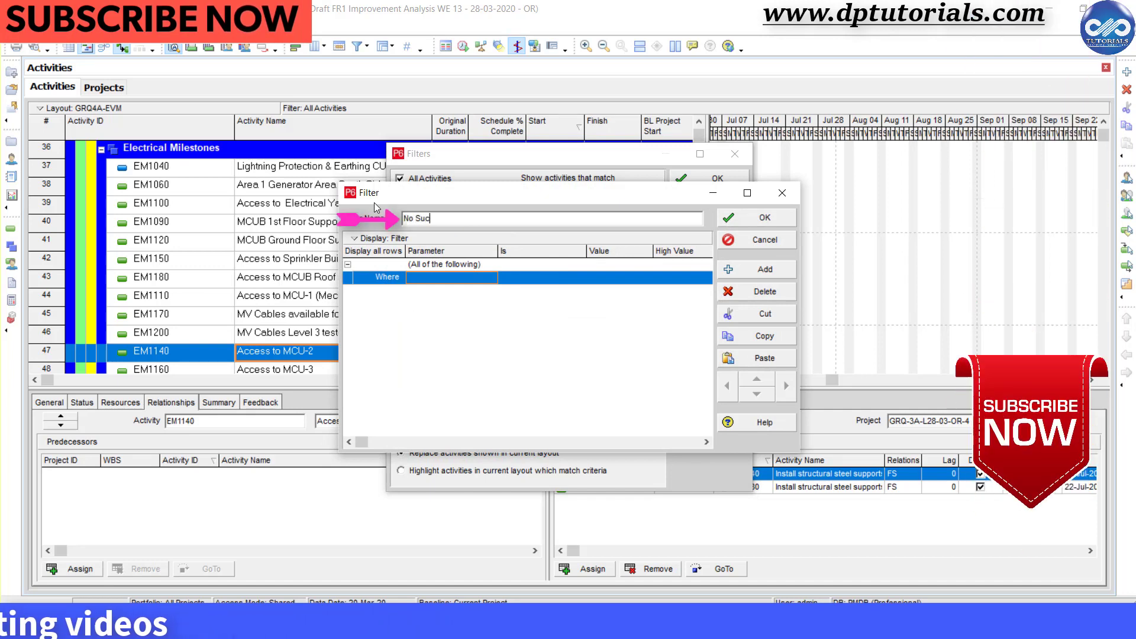
type("cessor")
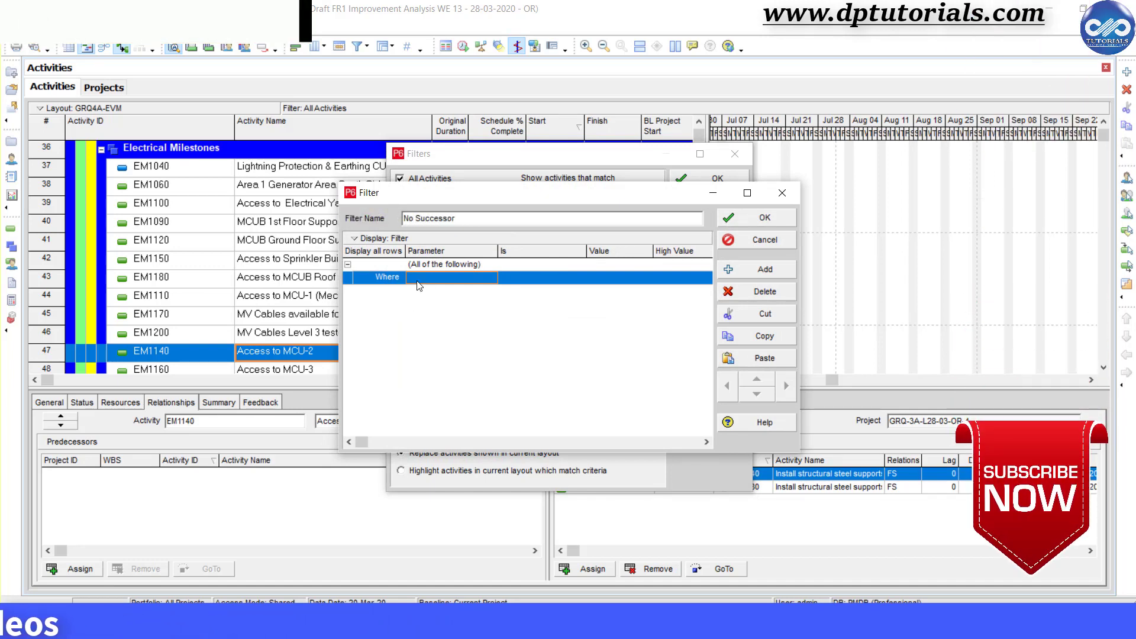
left_click(467, 286)
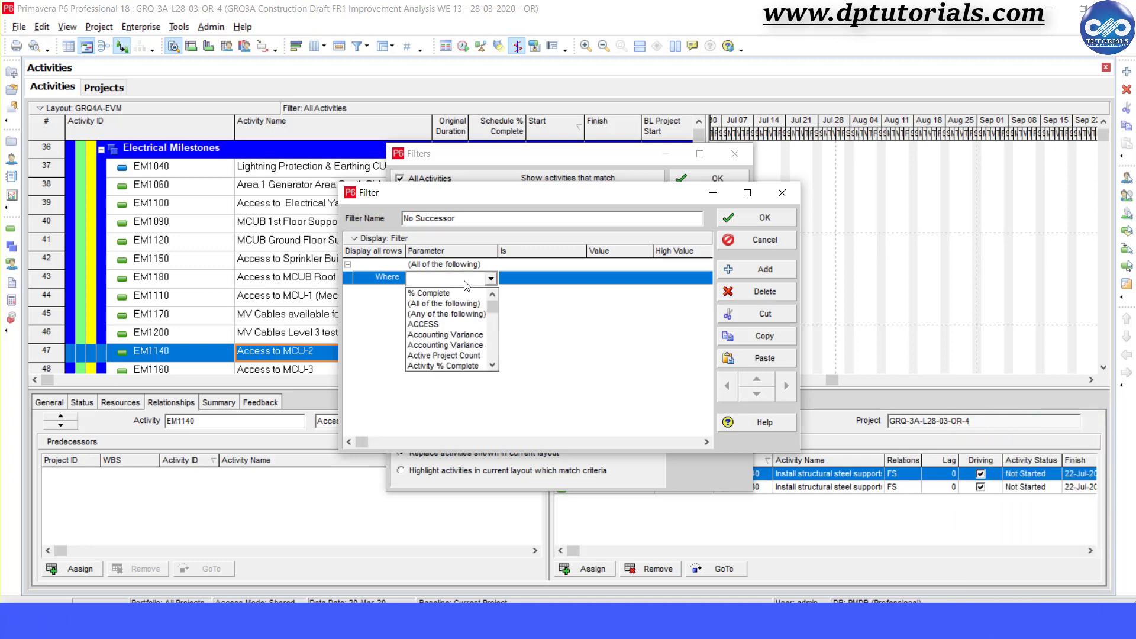
type("succ")
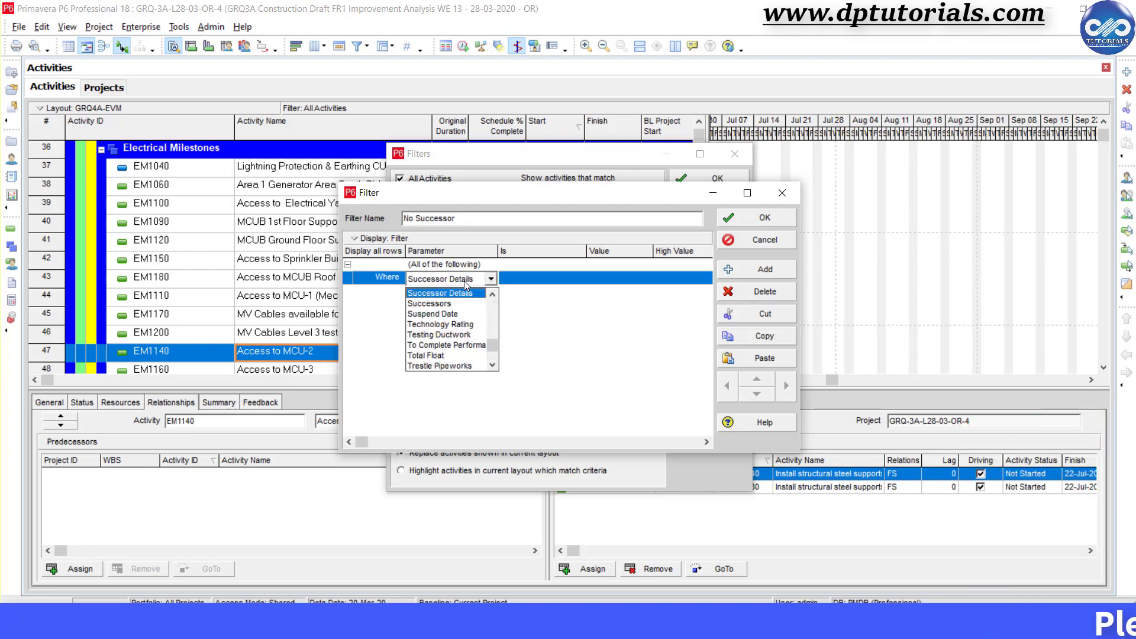
left_click(465, 304)
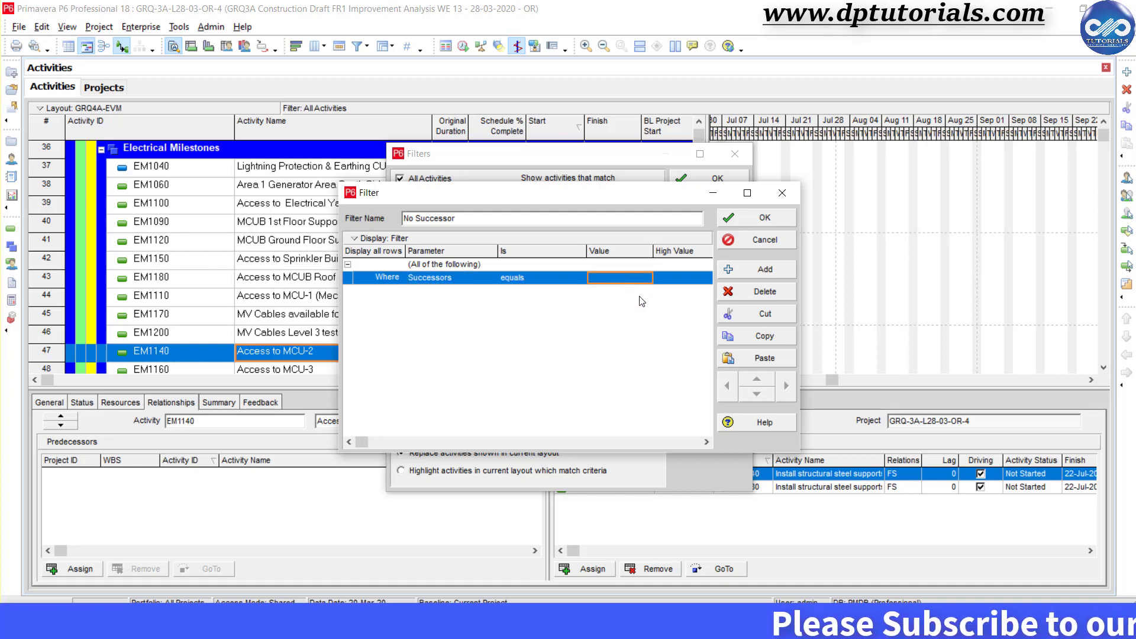
left_click(766, 219)
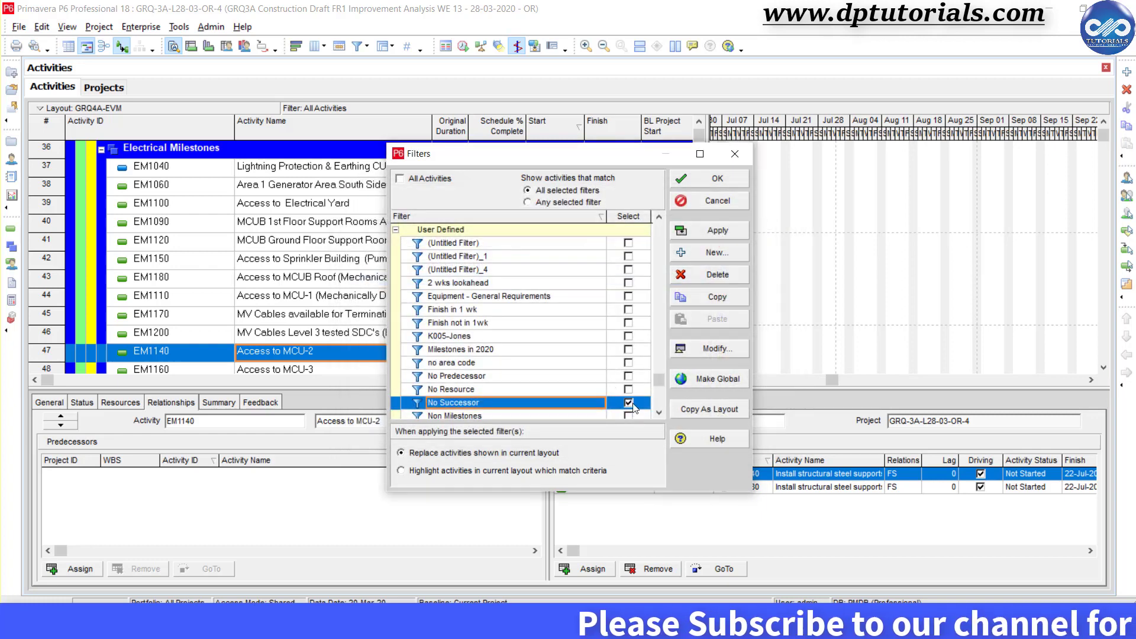
Step: Apply the No Successor filter and check KM1280, KM1300 and MM1270 for successors
left_click(716, 184)
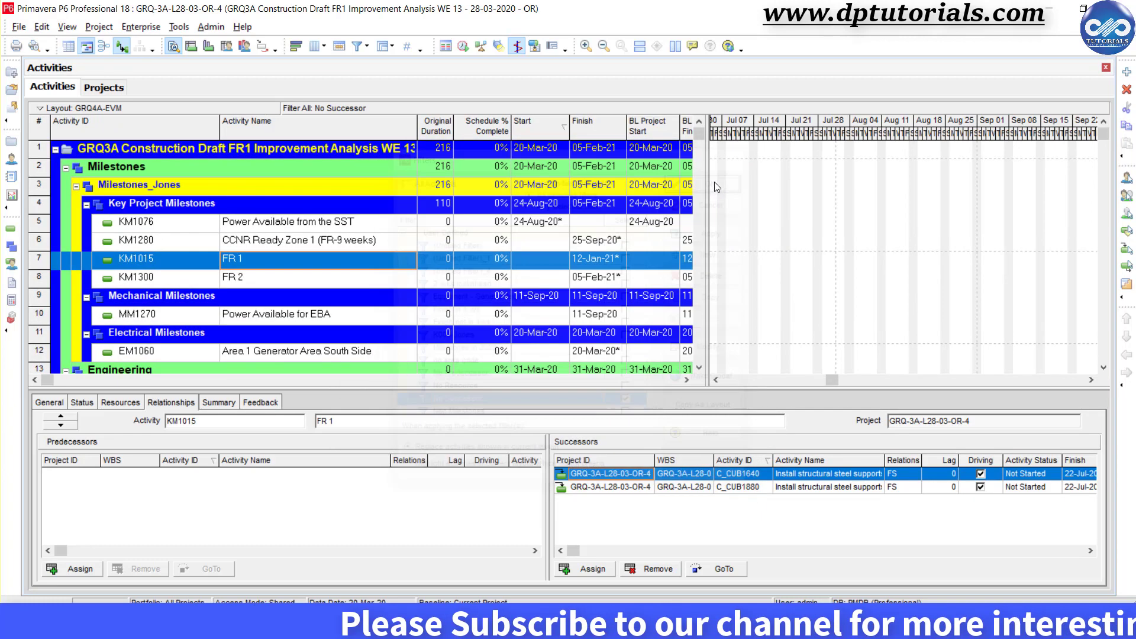
left_click(325, 246)
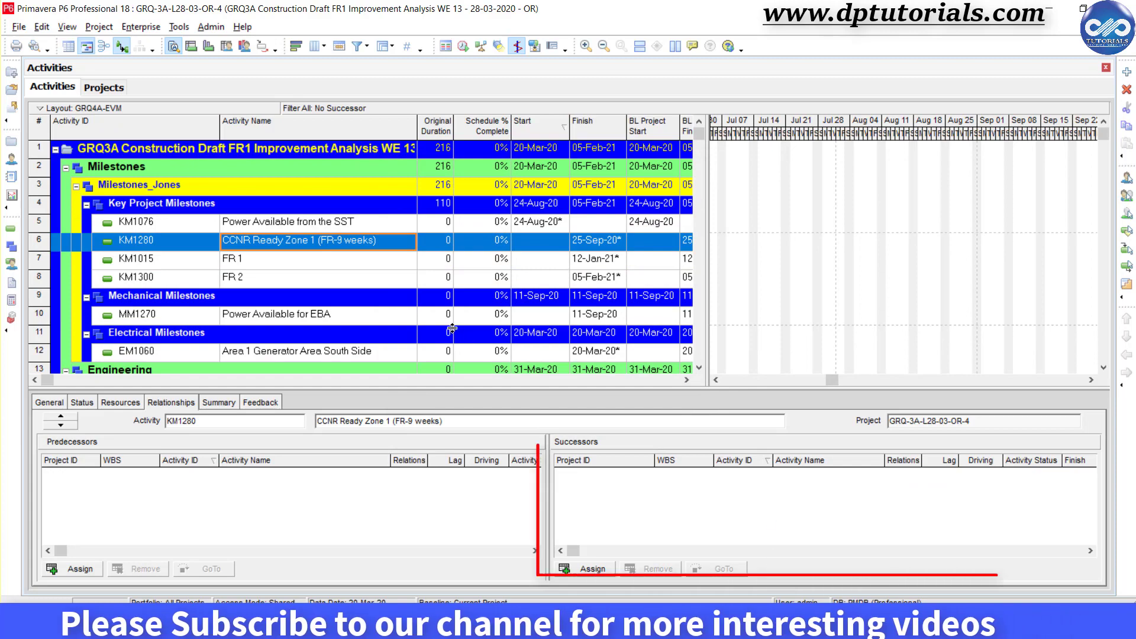
left_click(372, 282)
left_click(367, 314)
Step: Confirm EM1060, C_SA1440, PC_E2040 and Co_E1100 have empty successor lists
scroll(364, 314, "down", 2)
left_click(359, 278)
scroll(358, 311, "down", 13)
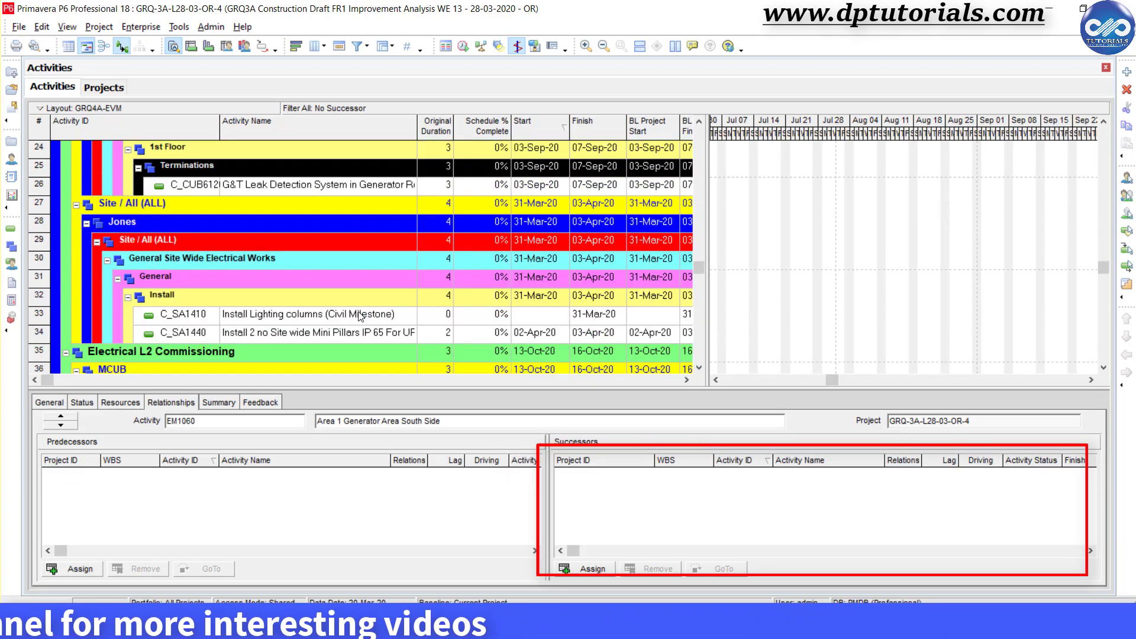
left_click(356, 204)
left_click(361, 295)
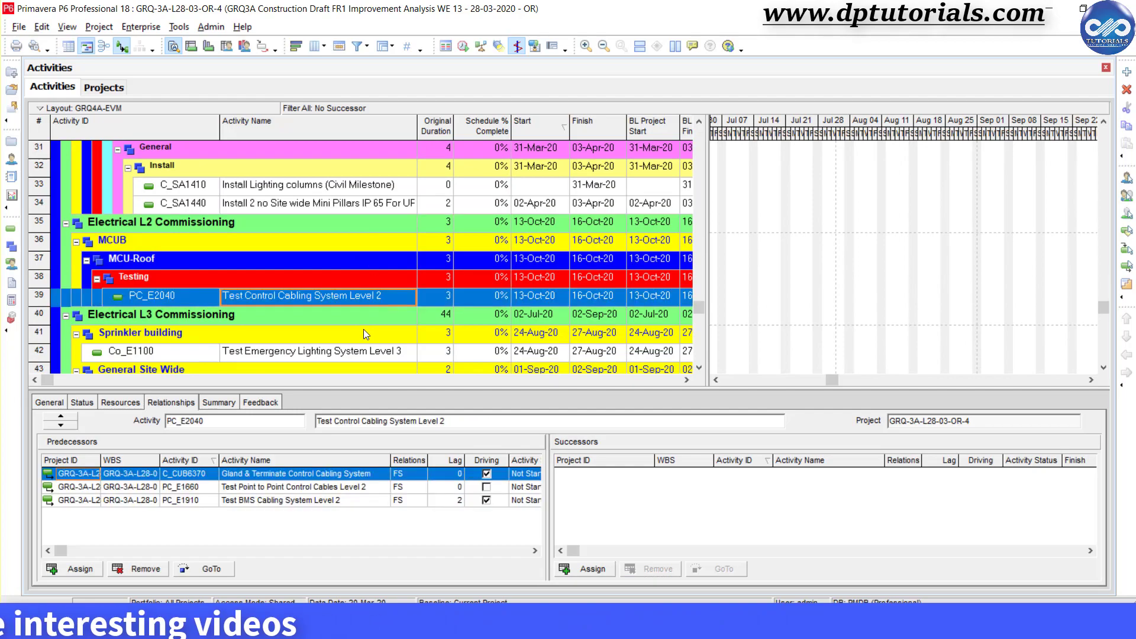
left_click(364, 354)
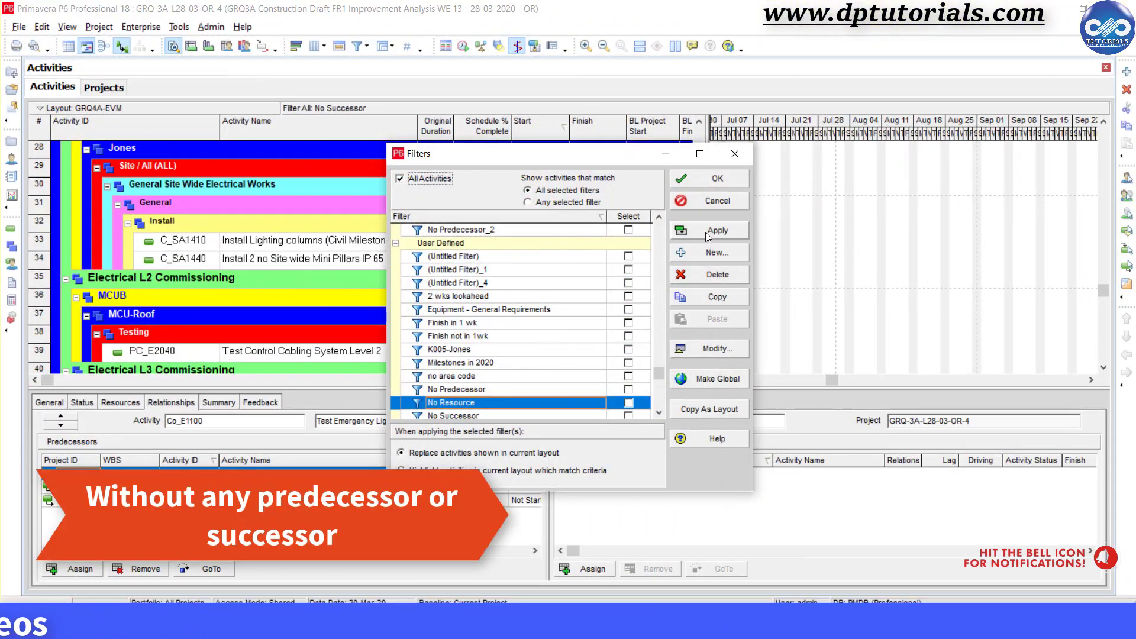
Step: Switch back to All Activities, deselecting the No Predecessor and No Successor filters
left_click(707, 231)
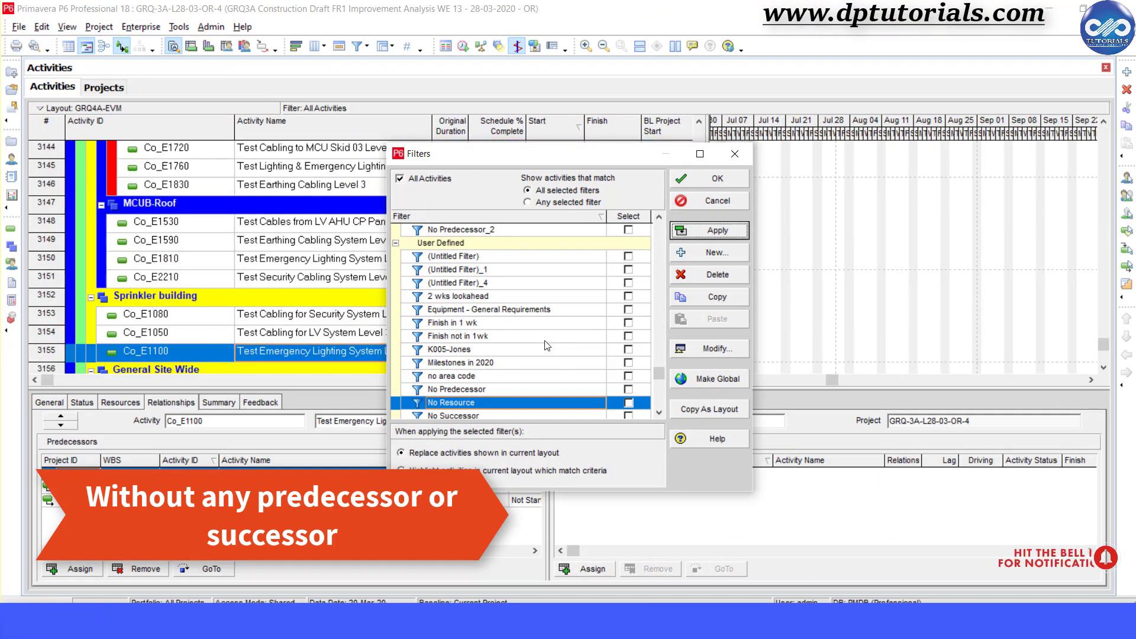
left_click(533, 386)
scroll(534, 385, "down", 1)
left_click(534, 381)
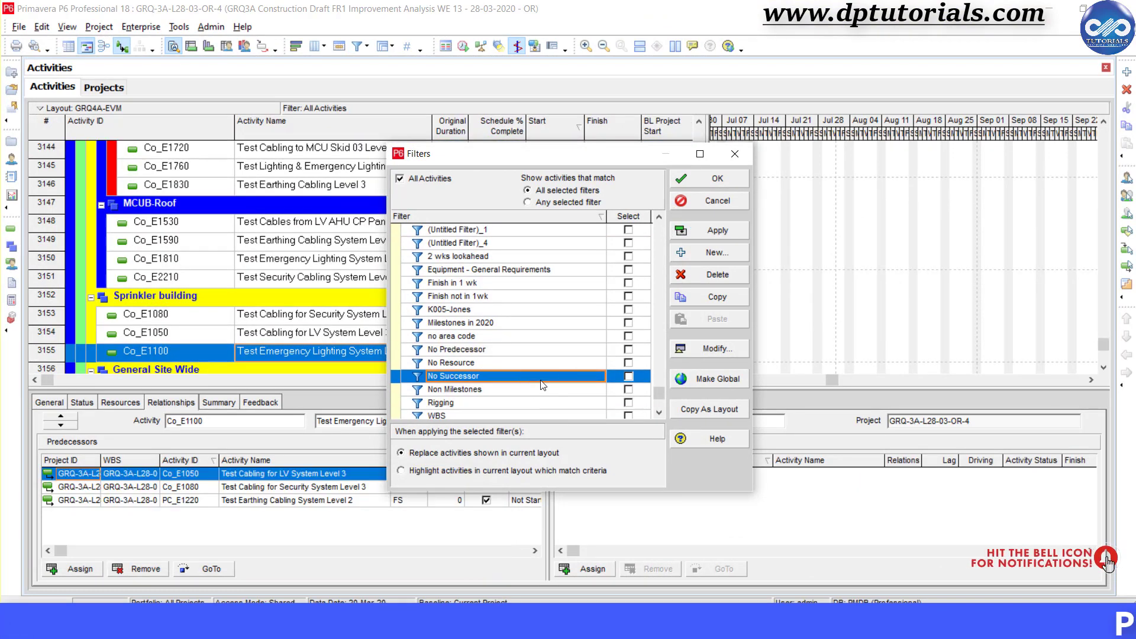
Step: Start a new filter named 'No Pred & Succ' that matches Any of the following criteria
left_click(738, 255)
type("No Pred ")
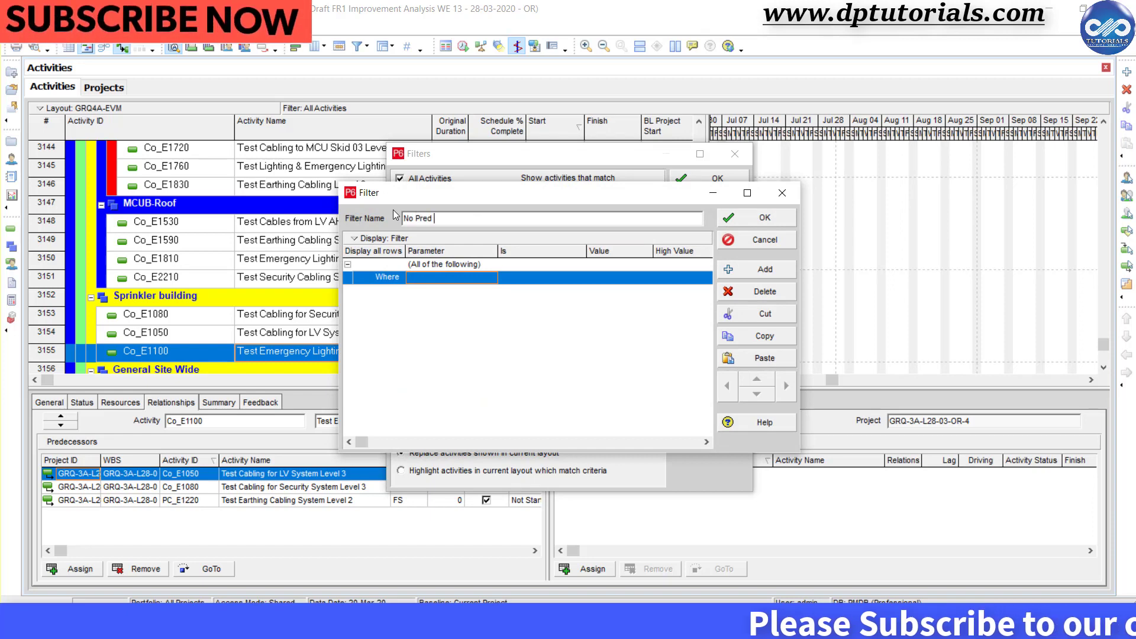
type("& Succ")
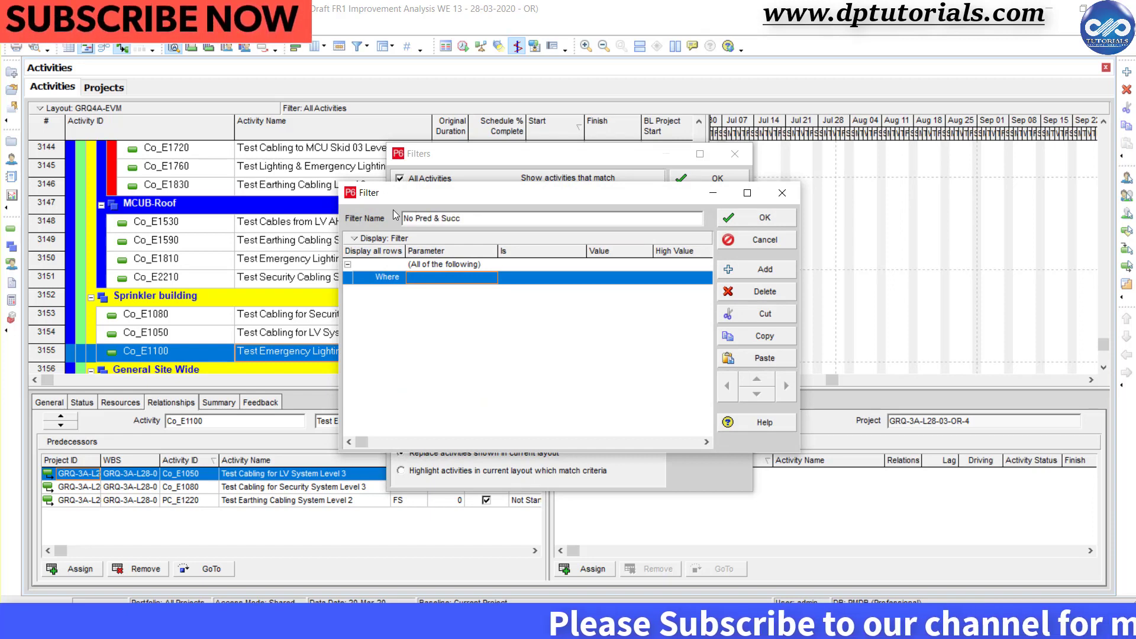
left_click(483, 265)
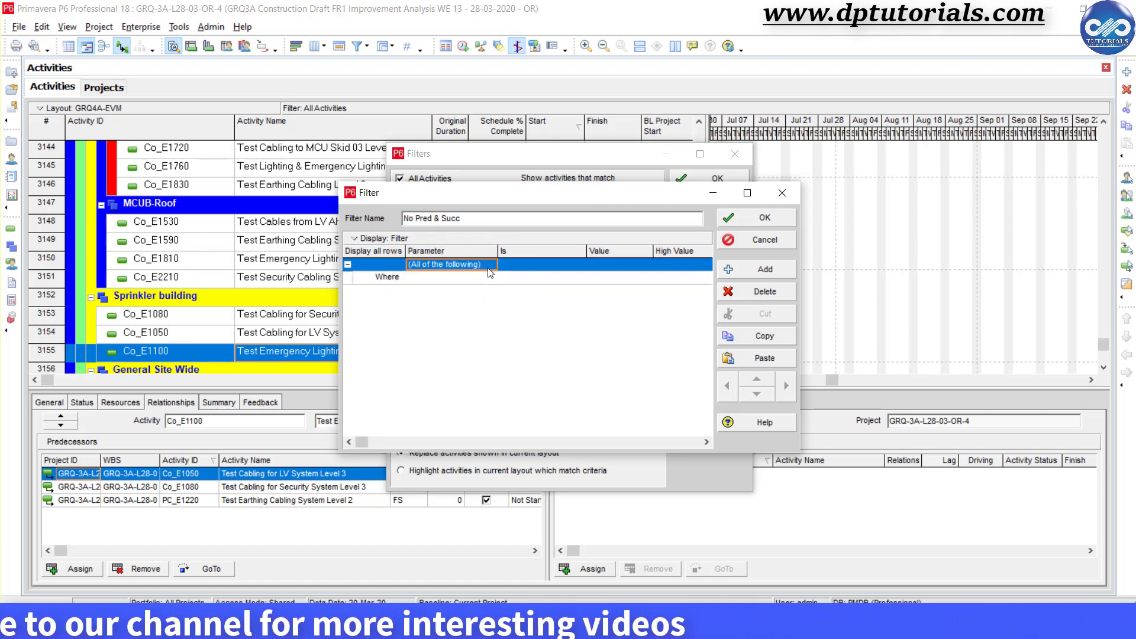
left_click(490, 266)
left_click(486, 291)
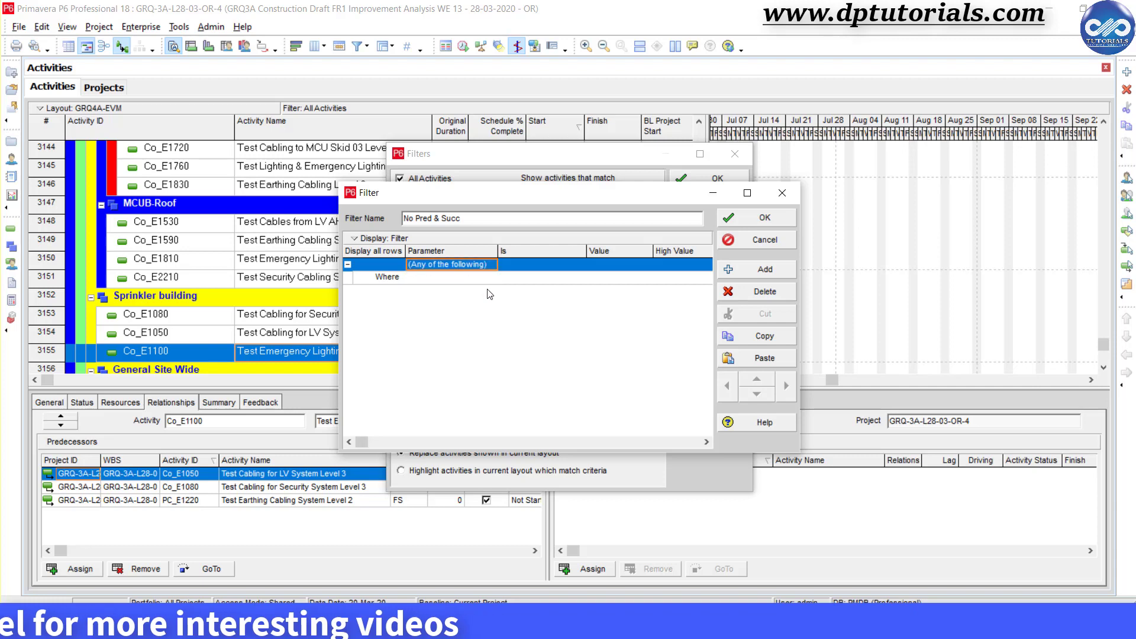
Step: Add Predecessors equals and Successors equals criteria with blank values and save the filter
left_click(482, 278)
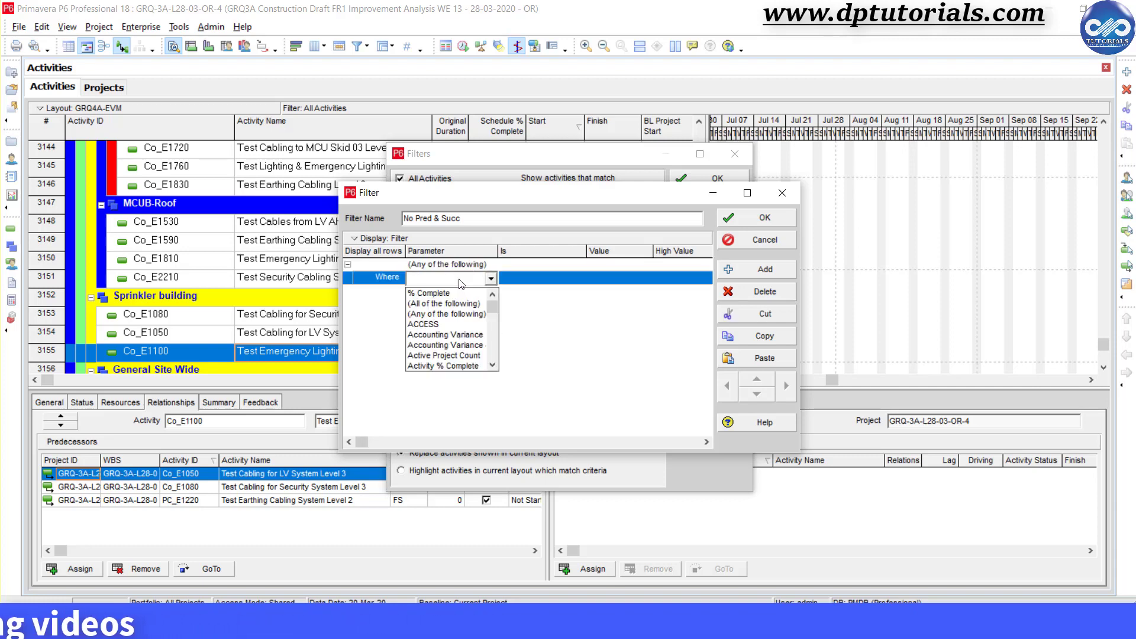
scroll(457, 309, "down", 1)
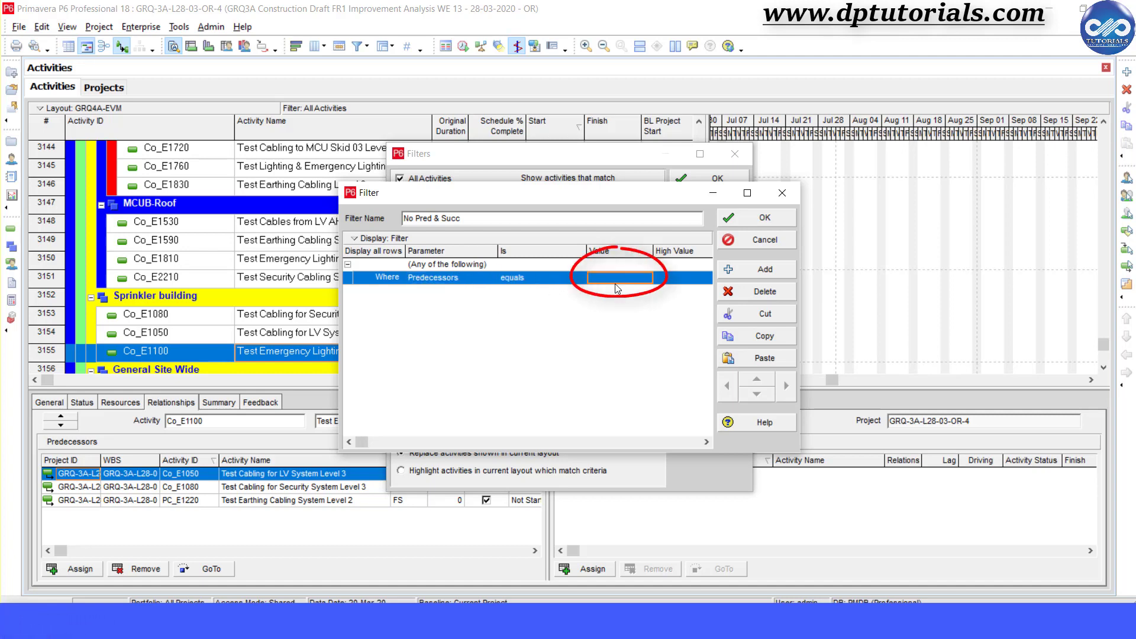
left_click(746, 271)
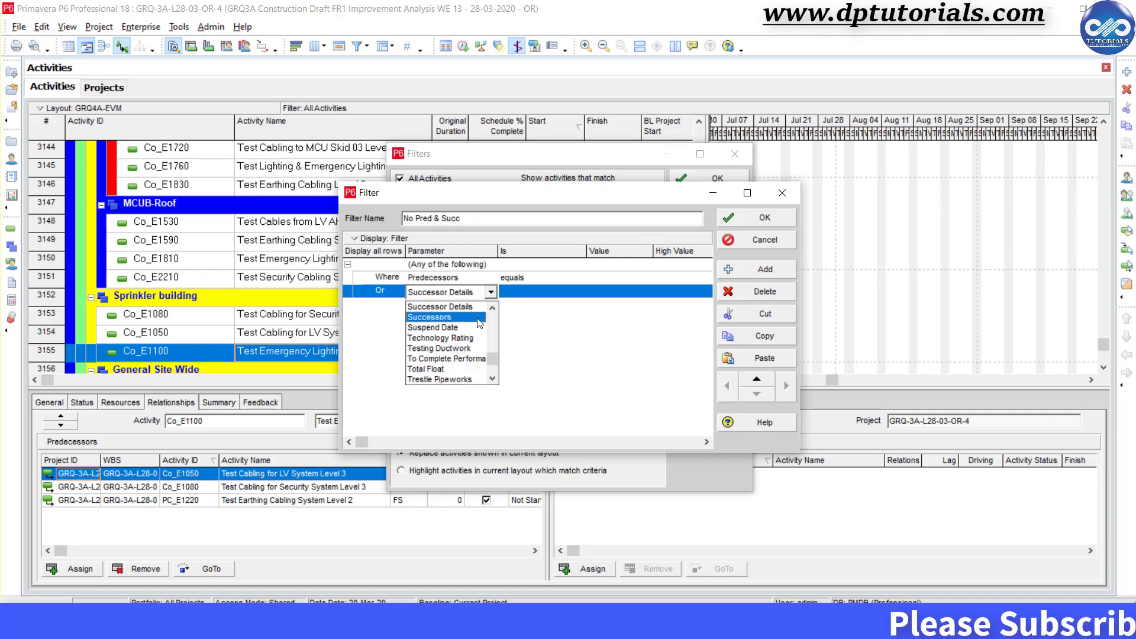
left_click(479, 318)
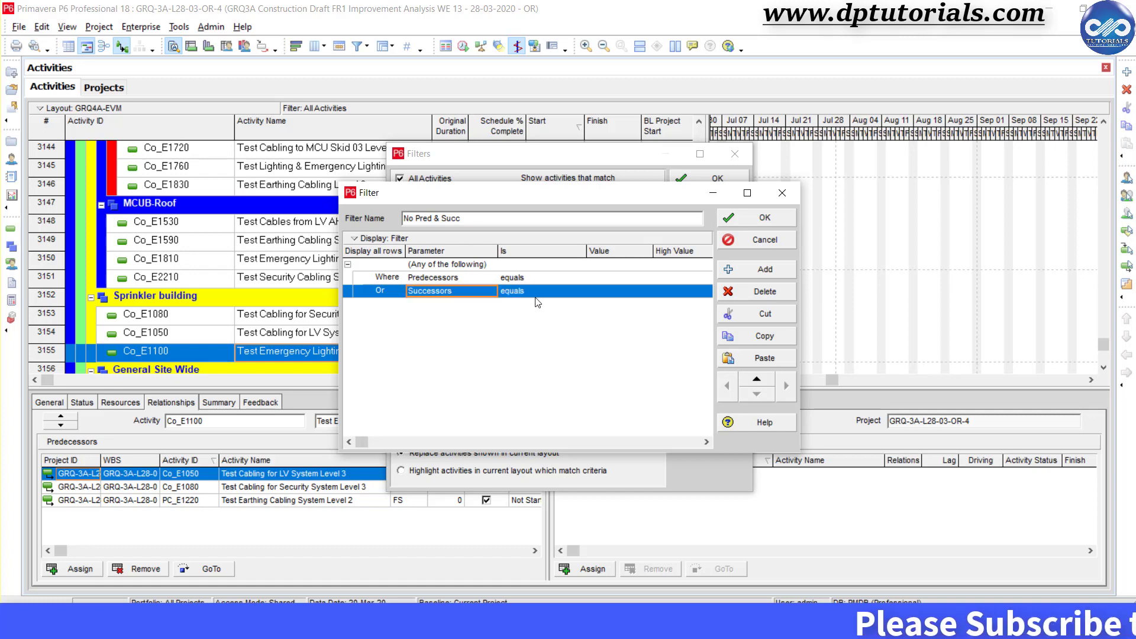
left_click(615, 290)
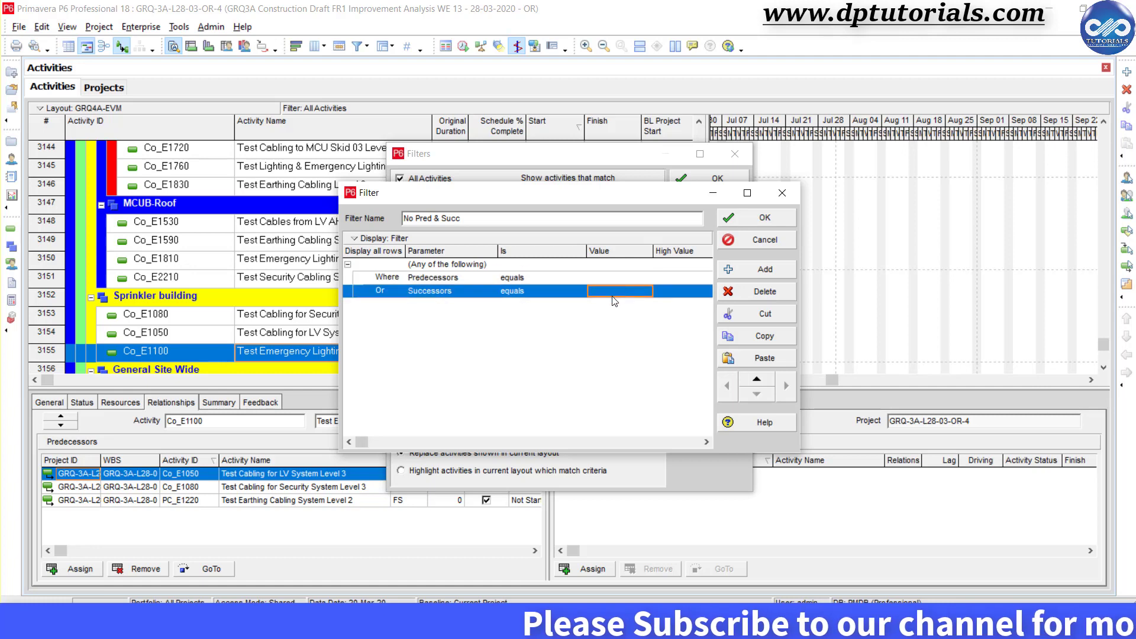
left_click(758, 217)
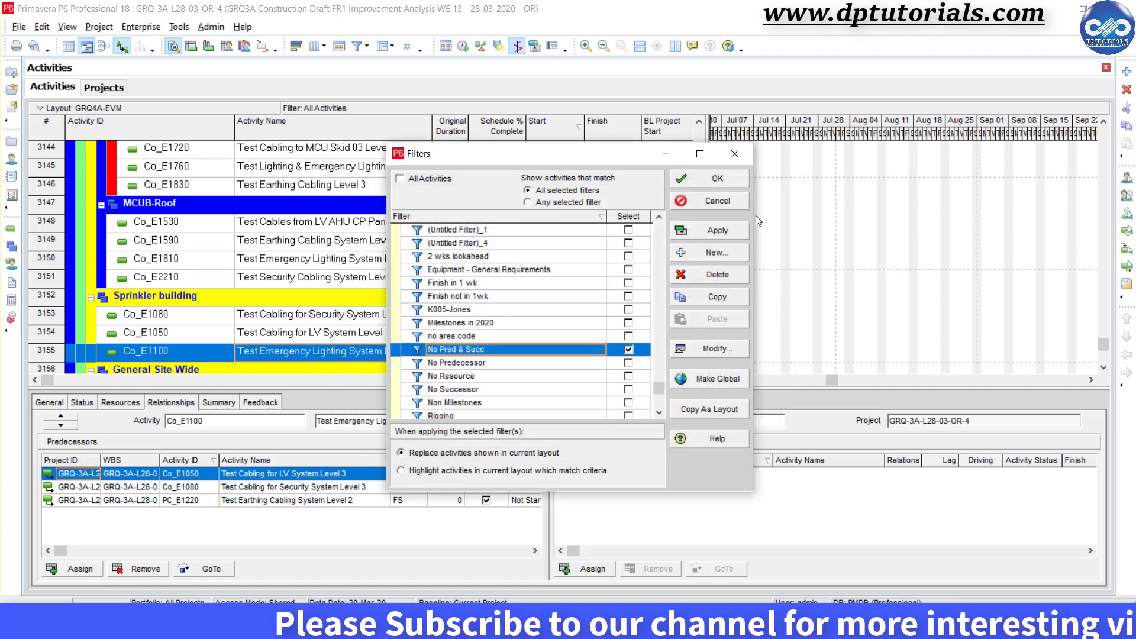
Step: Apply No Pred & Succ and check relationships of PC_E2040, KM1000, KM1006, KM1280, FR 1 and FR 2
left_click(719, 181)
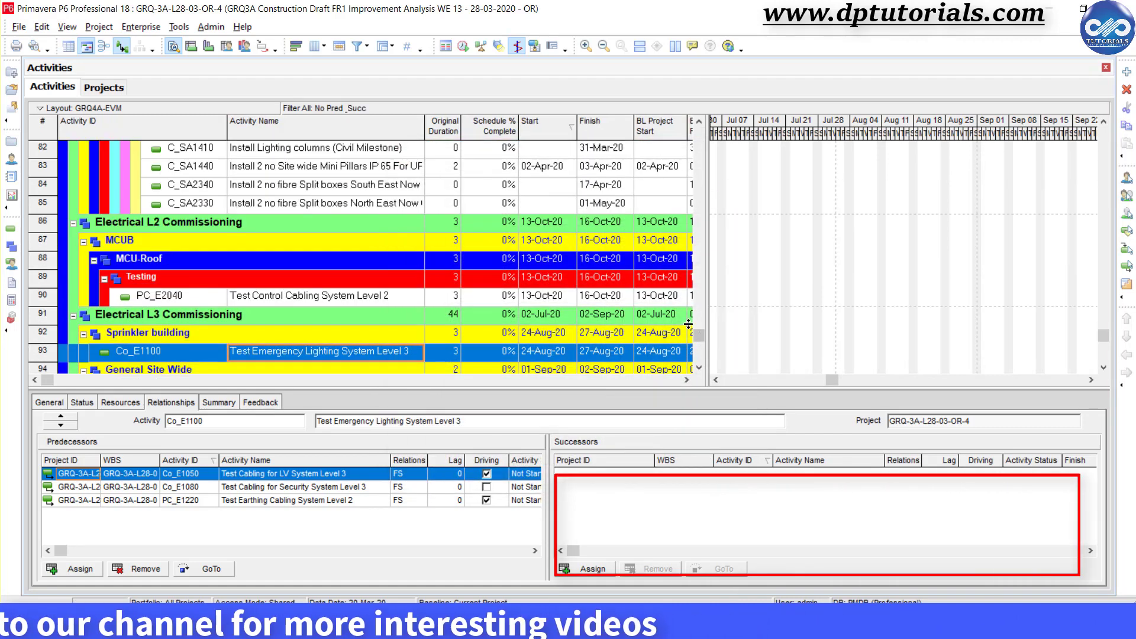
left_click(383, 292)
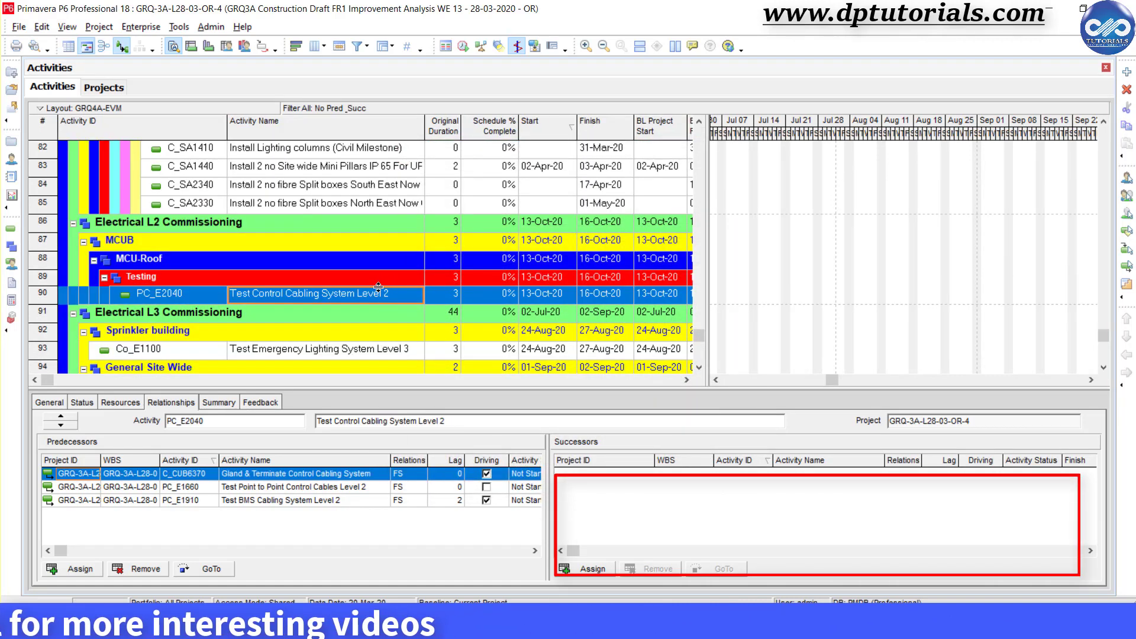
scroll(539, 308, "up", 2)
left_click_drag(700, 328, 696, 136)
left_click(406, 224)
left_click(394, 240)
left_click(388, 278)
left_click(378, 296)
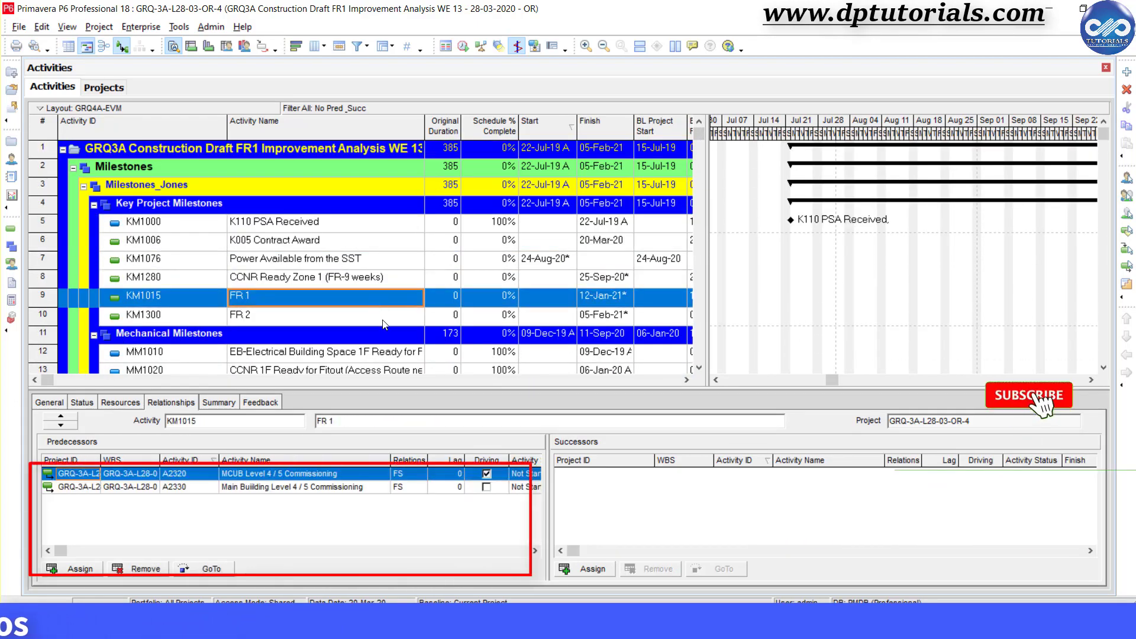
left_click(384, 316)
Step: Check MM1160, EM1060 and C_CUB6120, which has two C_CUB4740 predecessors and no successors
scroll(382, 314, "down", 3)
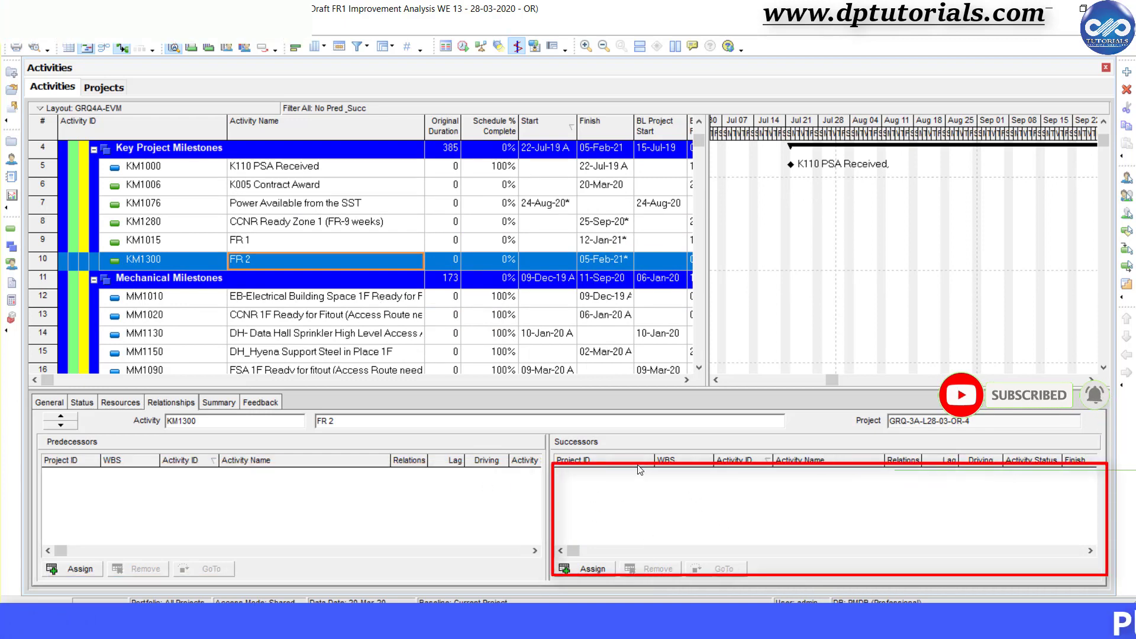
scroll(480, 251, "down", 4)
scroll(480, 250, "down", 4)
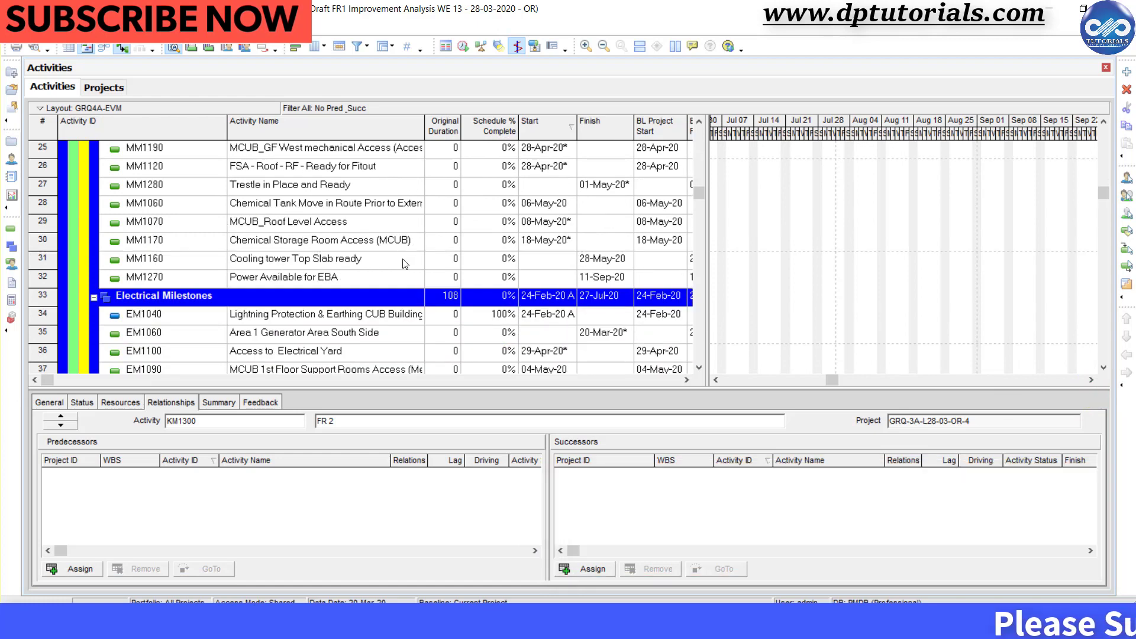
left_click(403, 258)
scroll(403, 258, "down", 1)
left_click(396, 265)
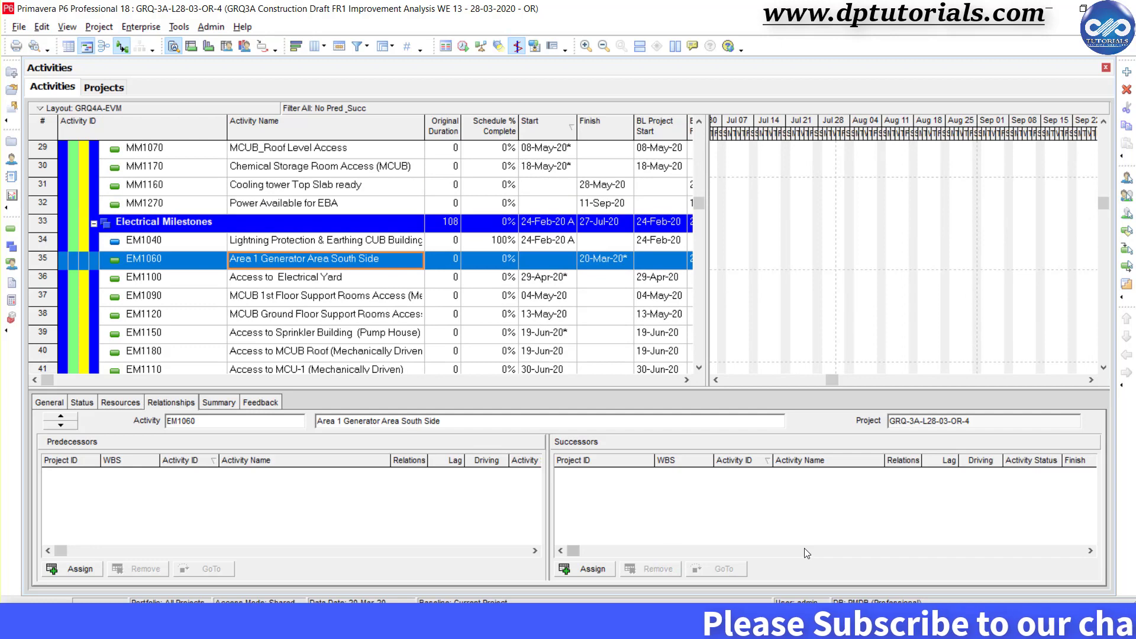
left_click_drag(832, 380, 859, 385)
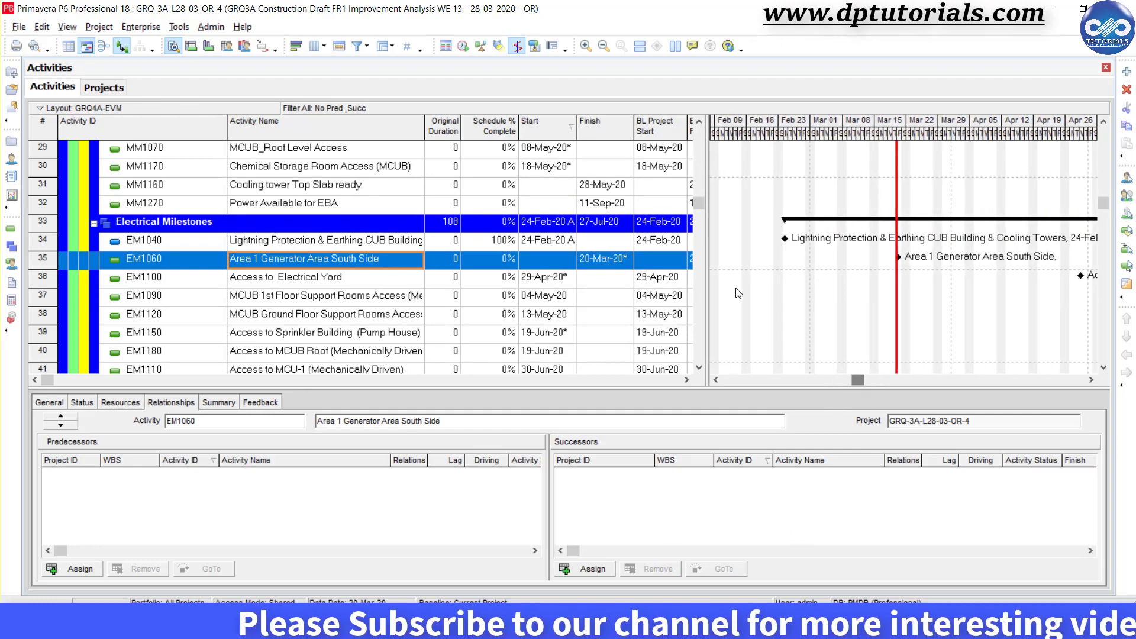
scroll(631, 259, "down", 4)
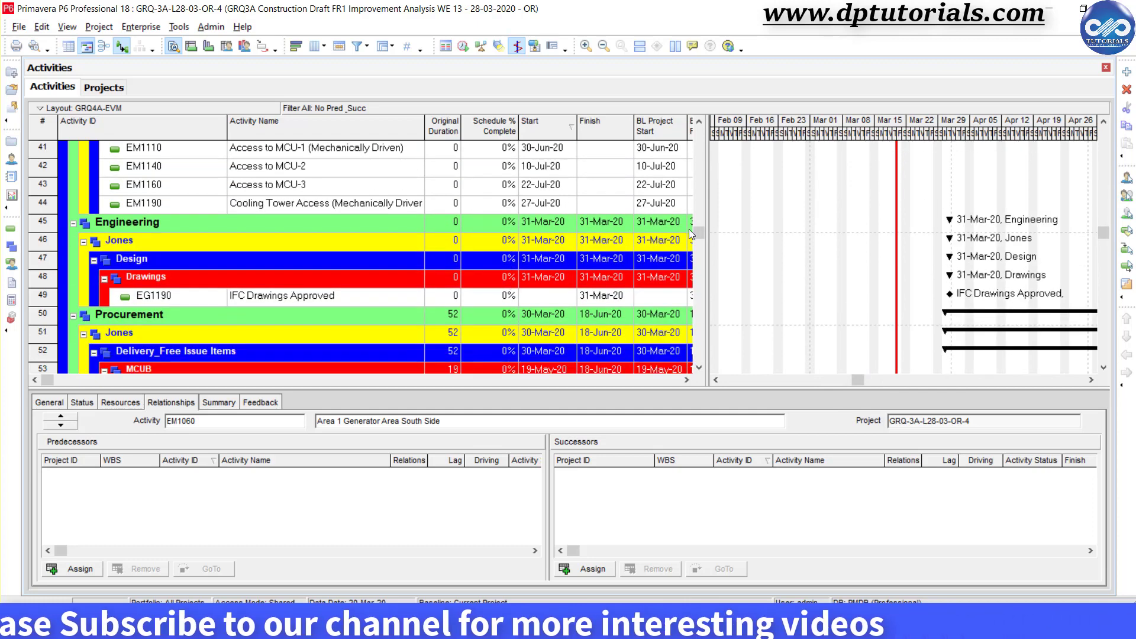
left_click_drag(694, 230, 695, 285)
left_click(457, 278)
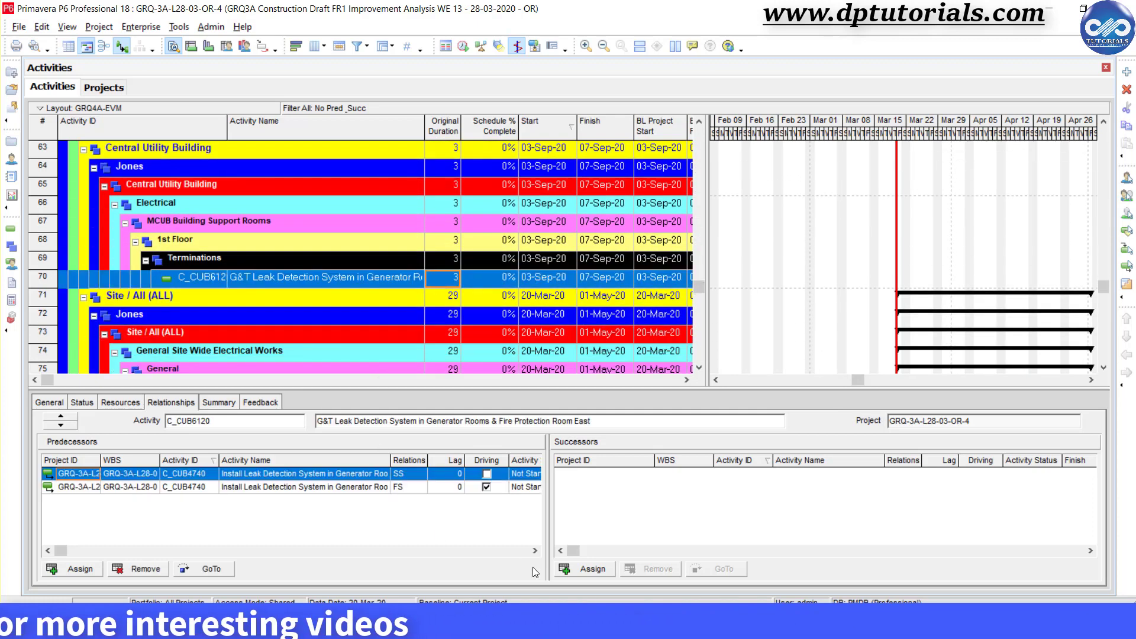